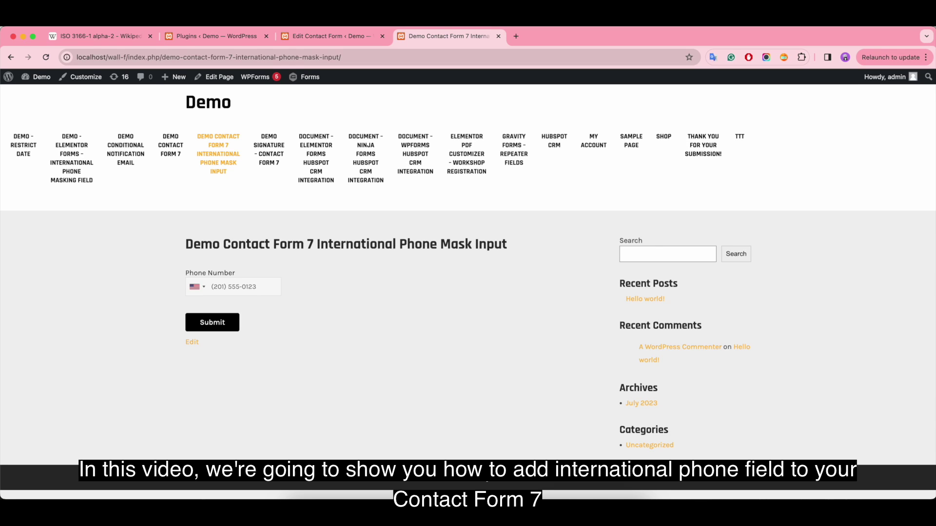
On the demo page, filter the phone country list by 'uni' and switch the field to United Kingdom.
left_click(199, 287)
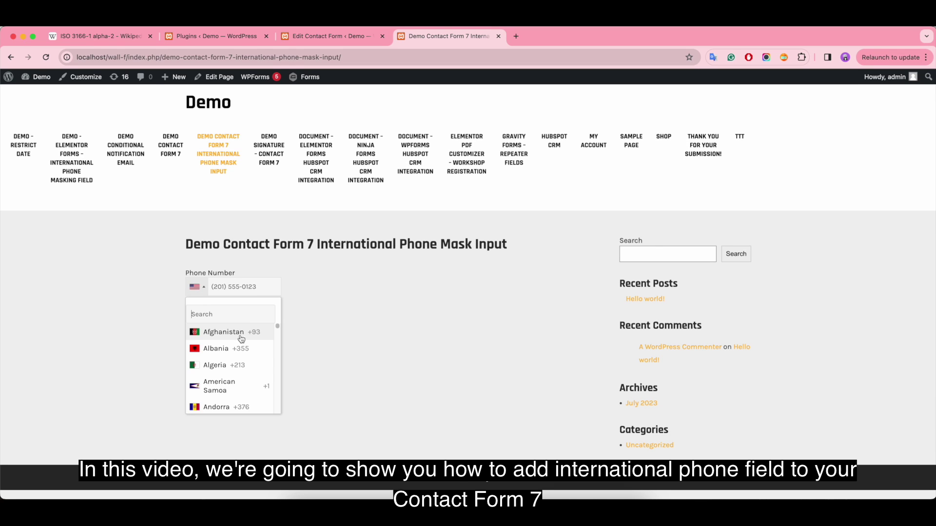
scroll(240, 341, "down", 5)
scroll(239, 363, "up", 5)
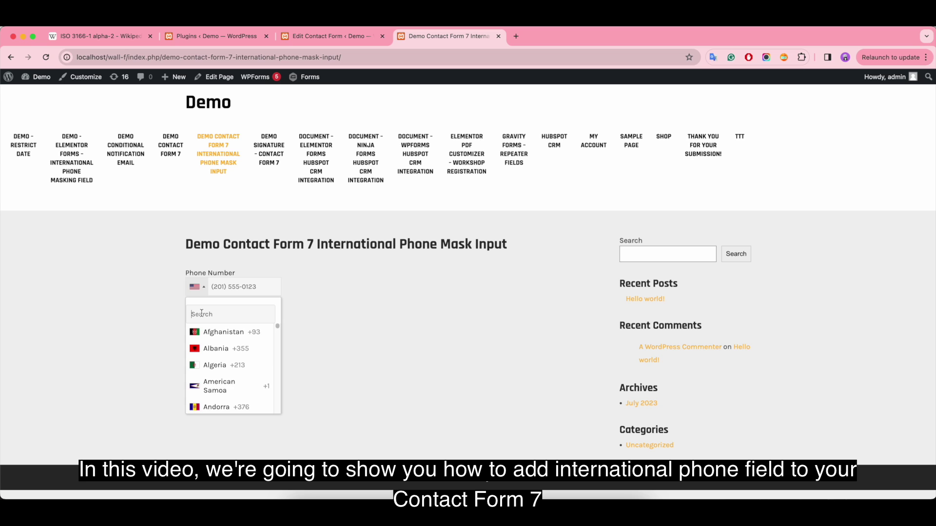
type("uni")
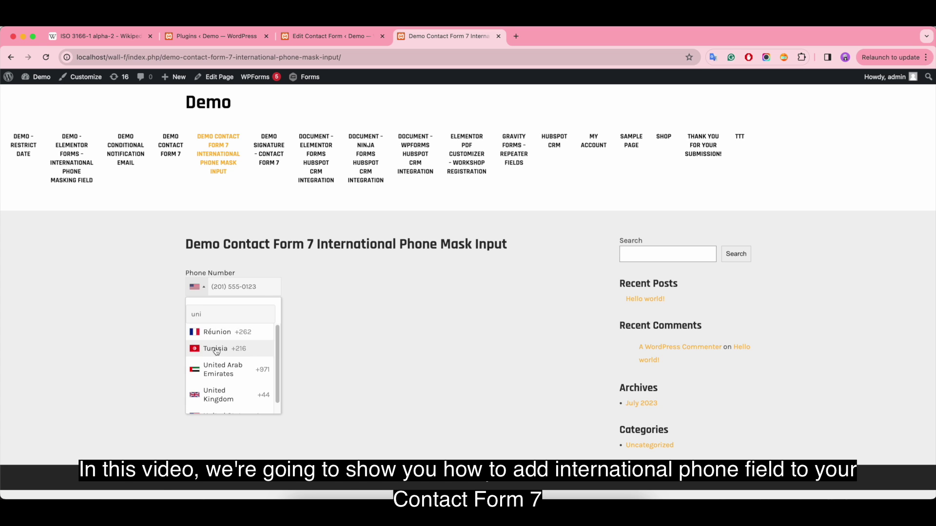
scroll(236, 390, "down", 2)
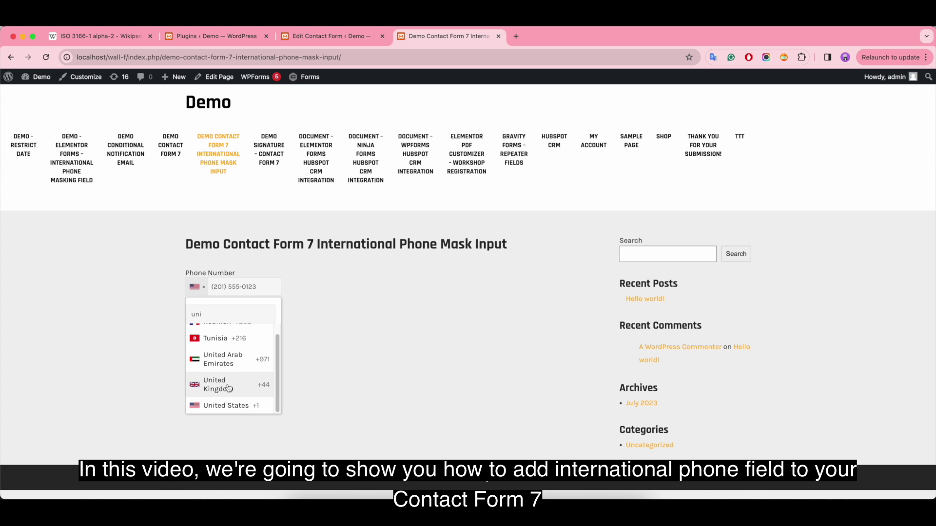
left_click(237, 409)
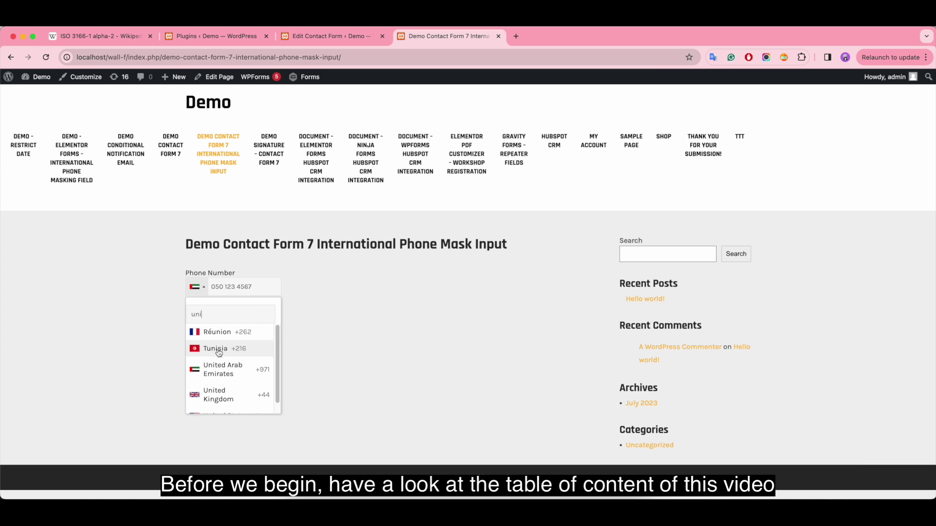
left_click(222, 385)
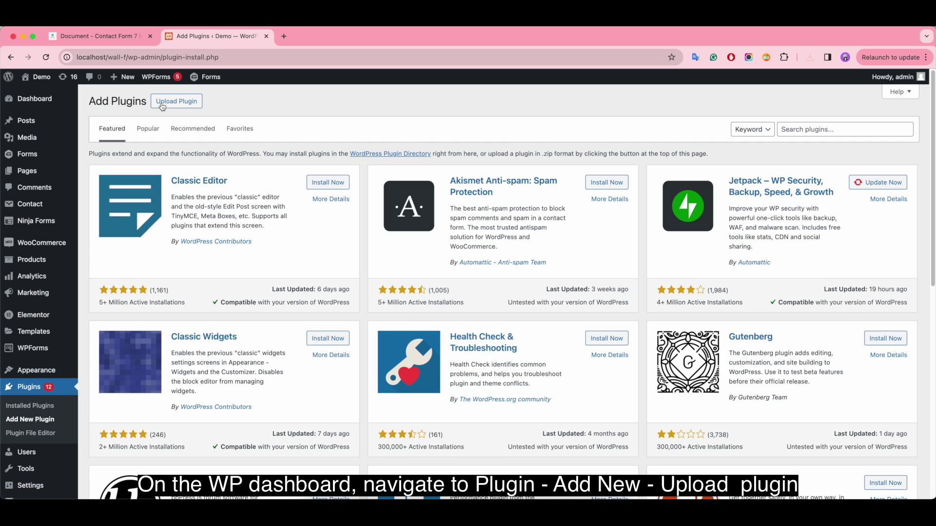
Attach contact-form-7-international-telephone-input.zip from the v2.0.0 folder to the plugin upload.
left_click(163, 103)
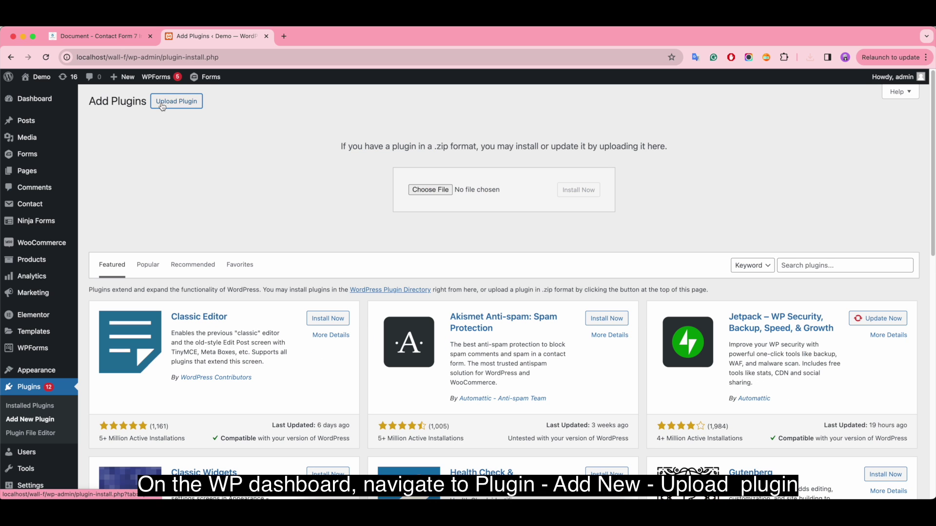
left_click(429, 189)
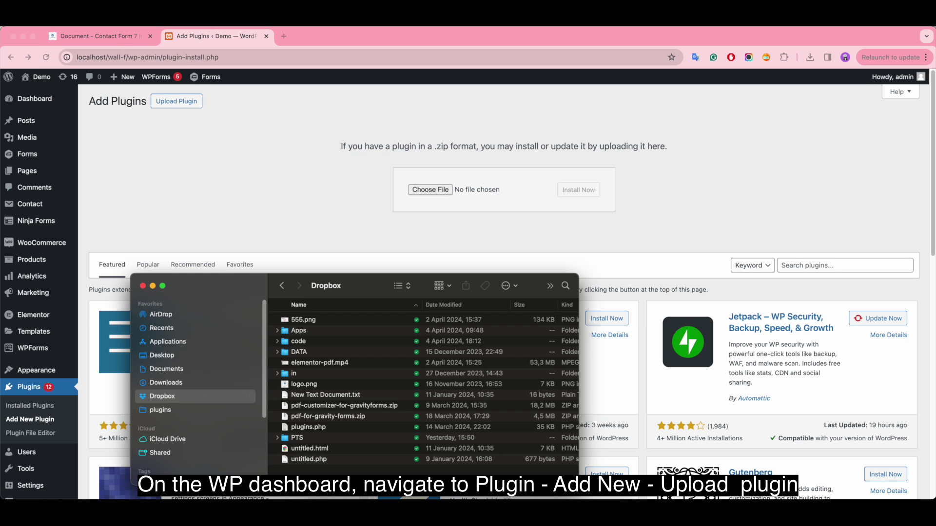
double_click(298, 352)
double_click(324, 352)
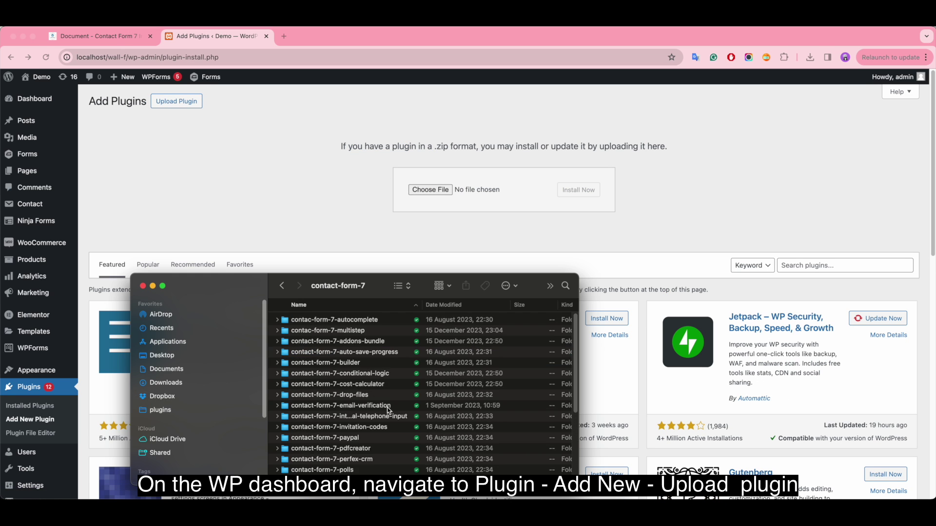
double_click(388, 417)
double_click(356, 352)
left_click(347, 367)
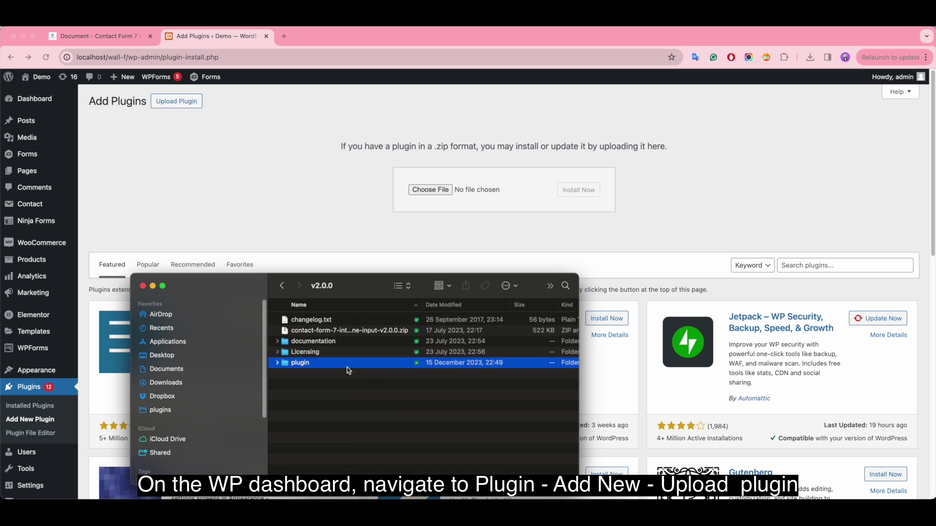
double_click(348, 363)
left_click_drag(349, 320, 425, 196)
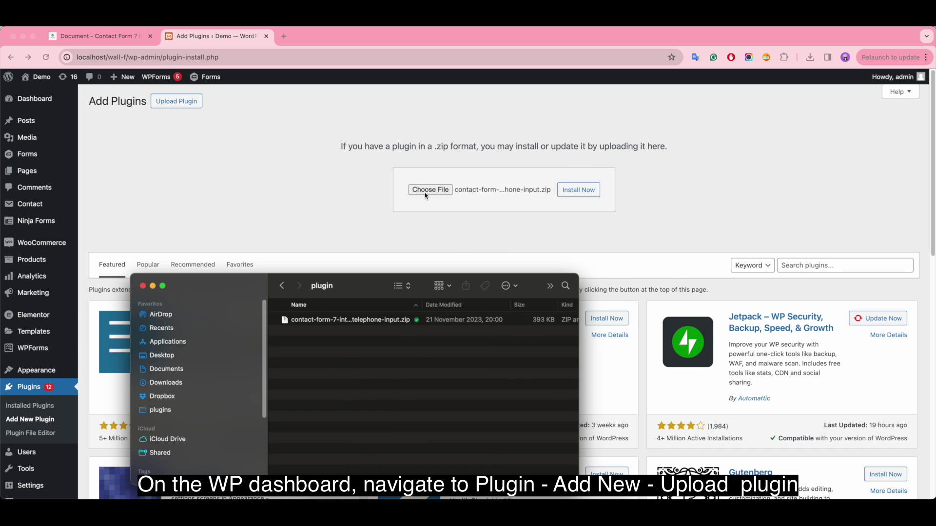
left_click(562, 205)
Install the zip, replace the existing copy with it, and activate the plugin.
left_click(569, 193)
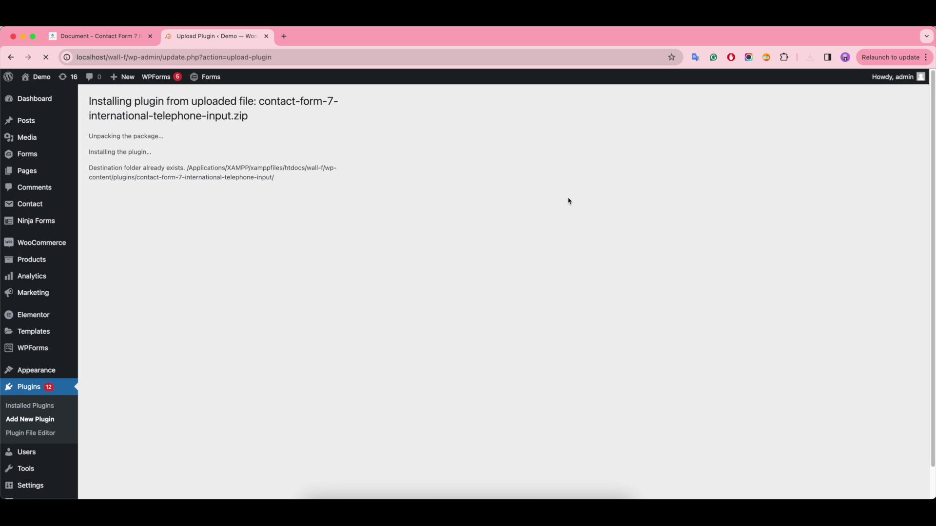
left_click(145, 372)
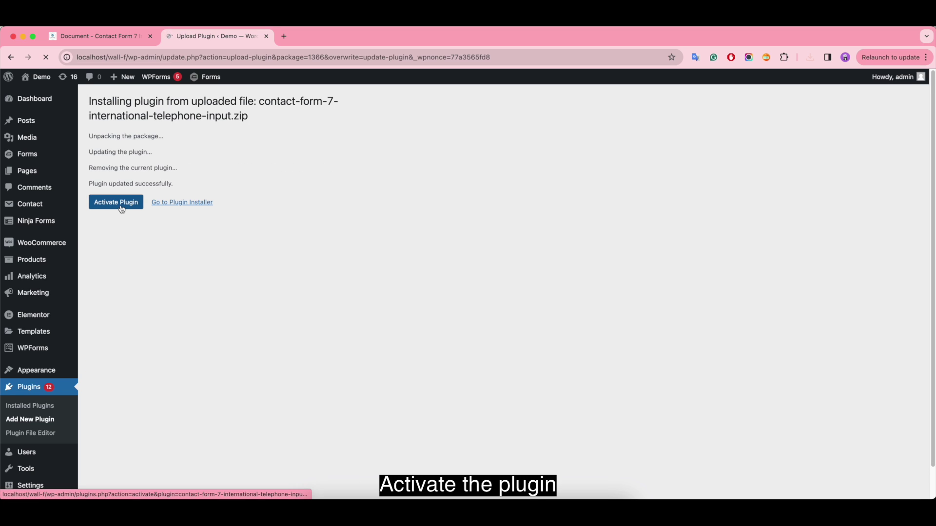
left_click(123, 207)
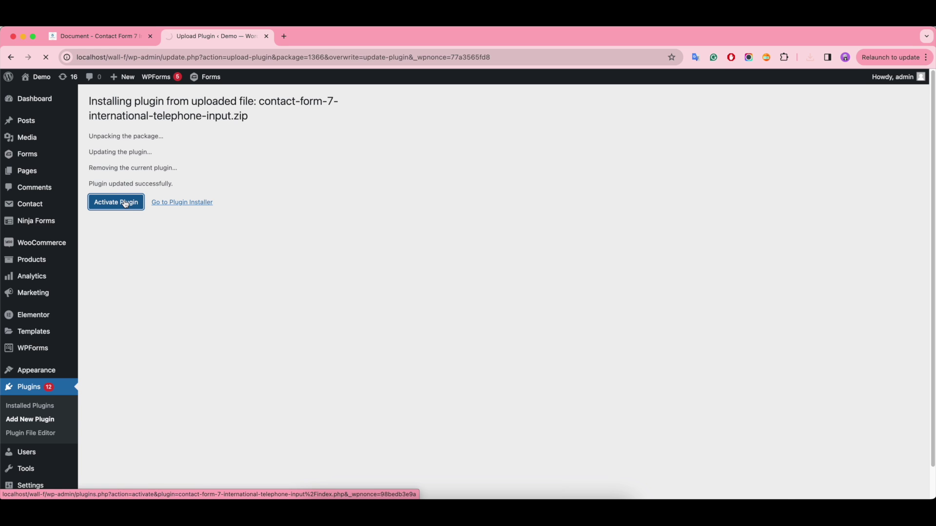
Start a new contact form titled 'Demo Contact Form 7 International Phone Mask Input'.
scroll(287, 403, "down", 1)
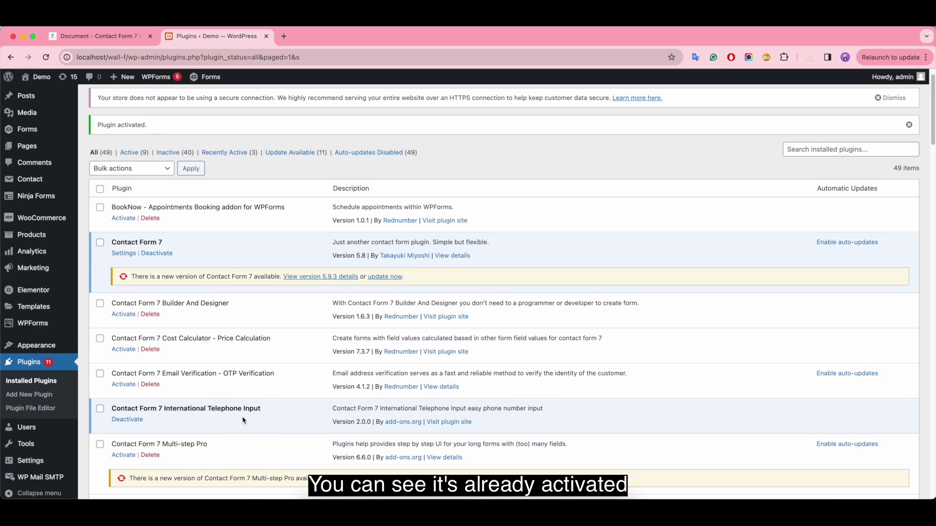
scroll(200, 419, "up", 1)
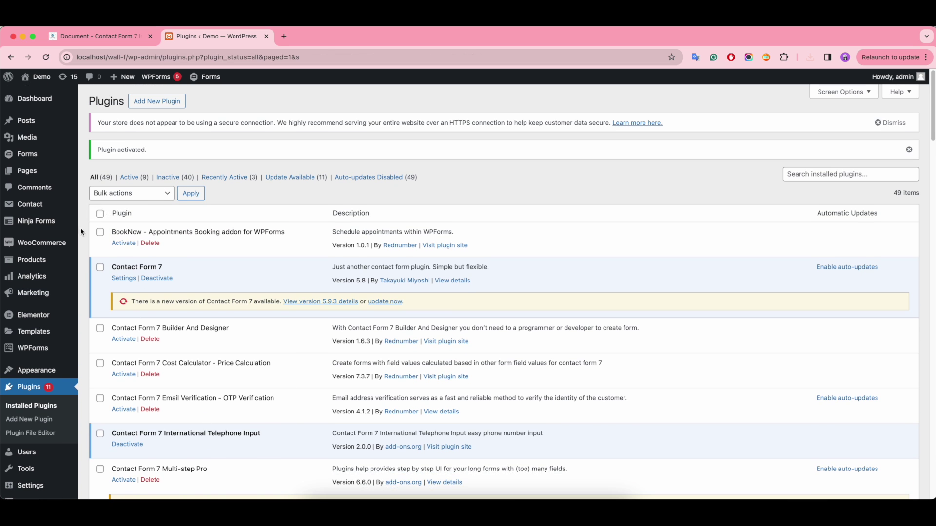
mouse_move(59, 208)
right_click(107, 219)
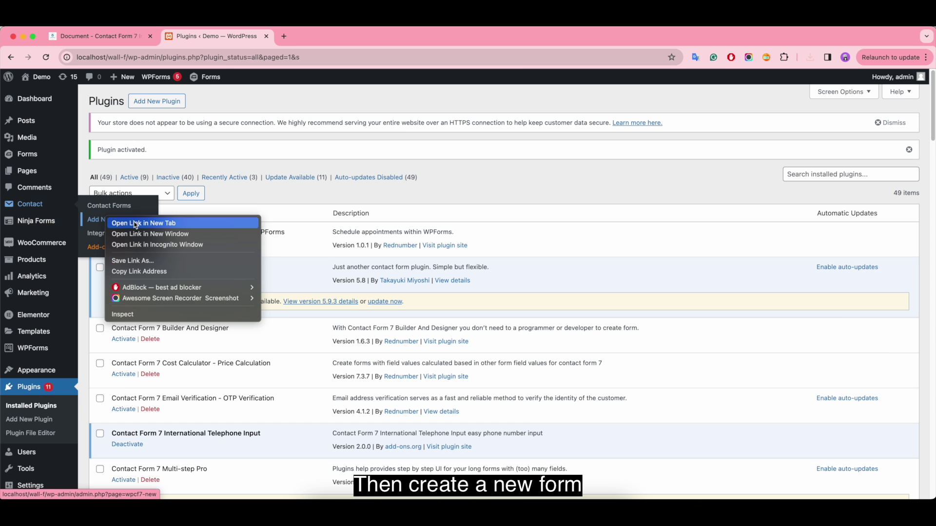
left_click(135, 226)
left_click(327, 39)
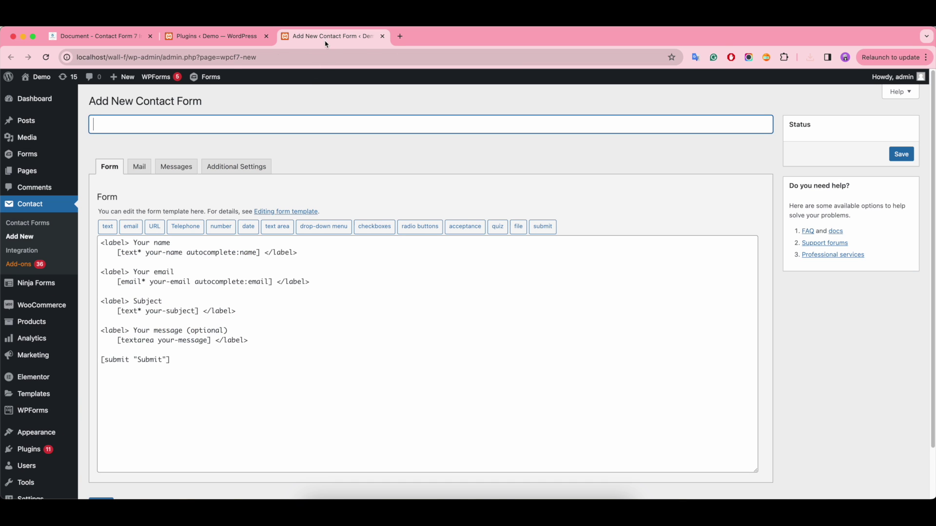
type("Demo Contact Form 7 In")
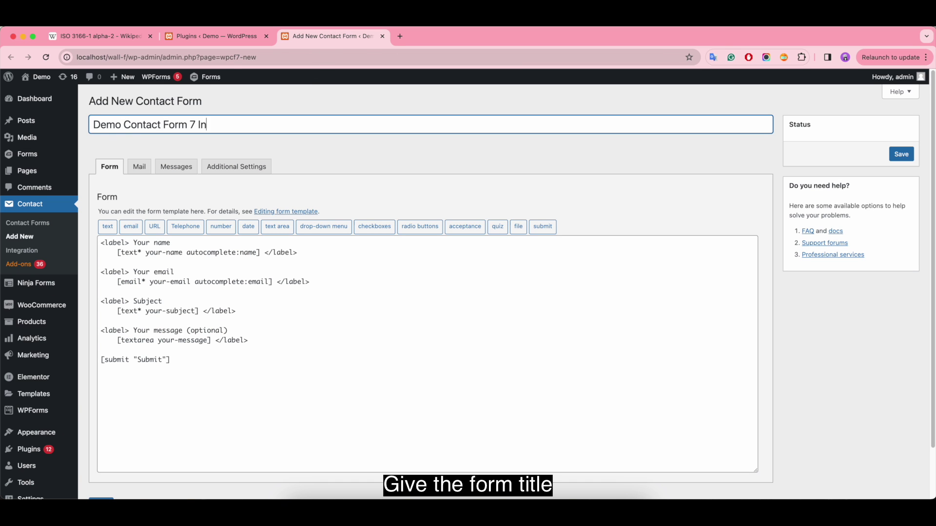
type("ternational Phone Mask Input")
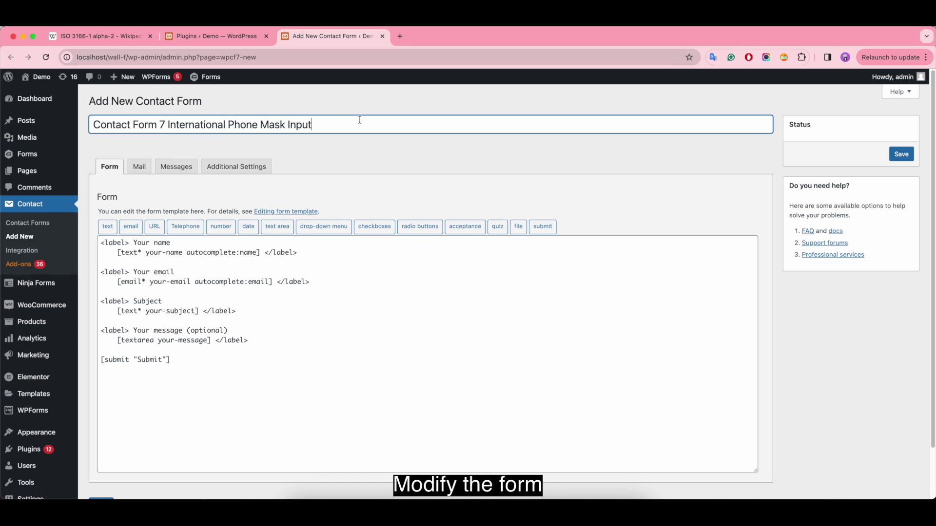
Delete the email, subject, message and name fields, relabelling the remaining label to Phone Number.
left_click_drag(256, 348, 103, 272)
key("BackSpace")
key("BackSpace")
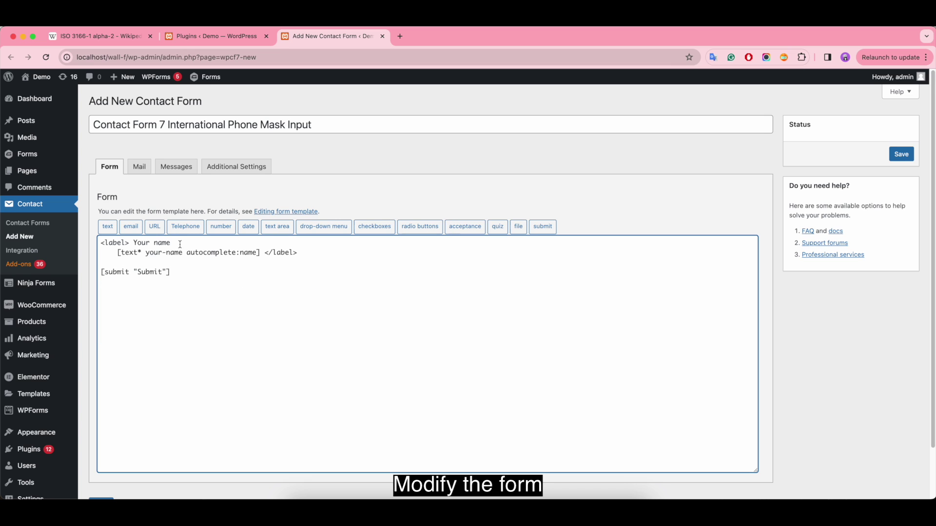
left_click_drag(180, 244, 132, 243)
key("BackSpace")
type("Phone Numbe")
left_click_drag(261, 254, 117, 253)
key("BackSpace")
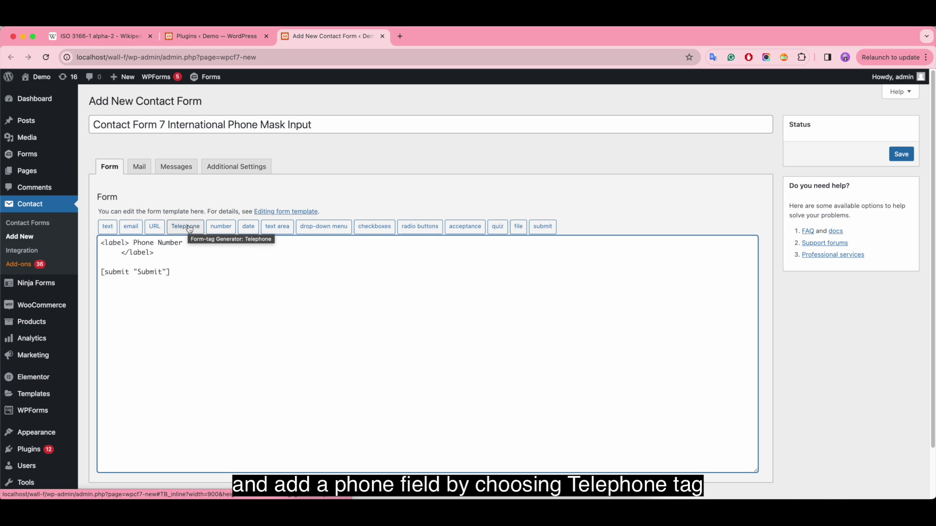
Insert the [tel tel-899 search auto validation] phone tag and save the form.
left_click(190, 229)
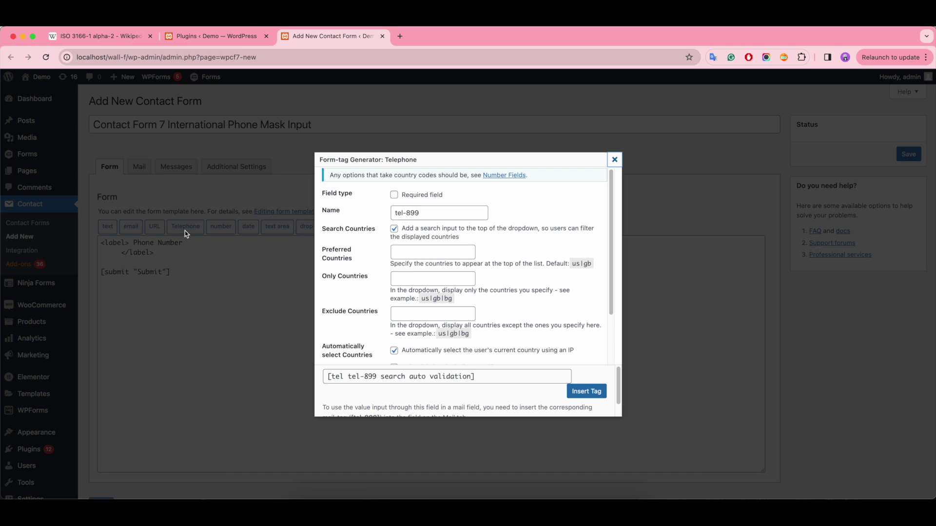
left_click(596, 395)
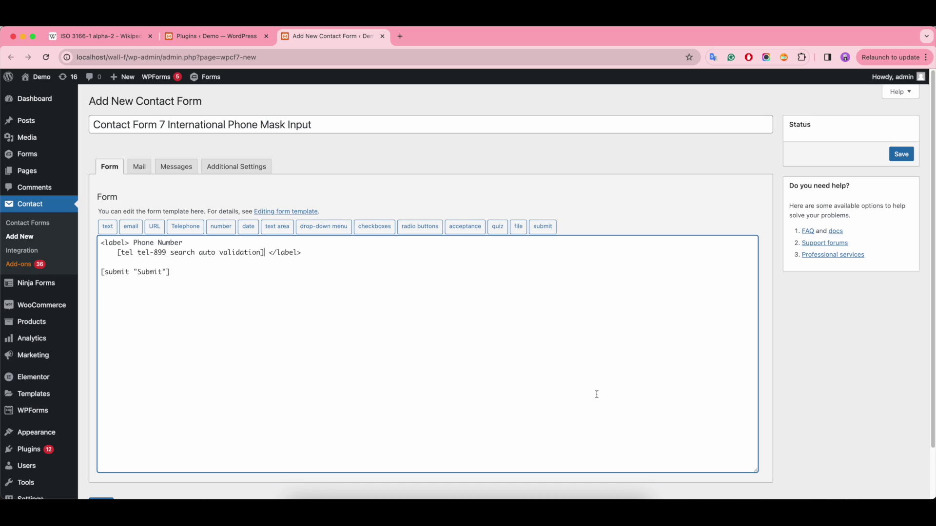
left_click(902, 154)
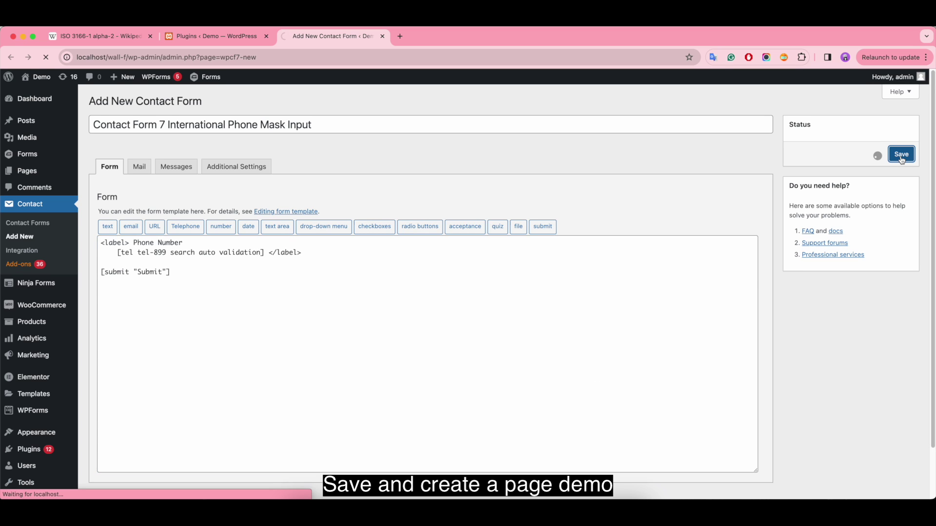
mouse_move(63, 173)
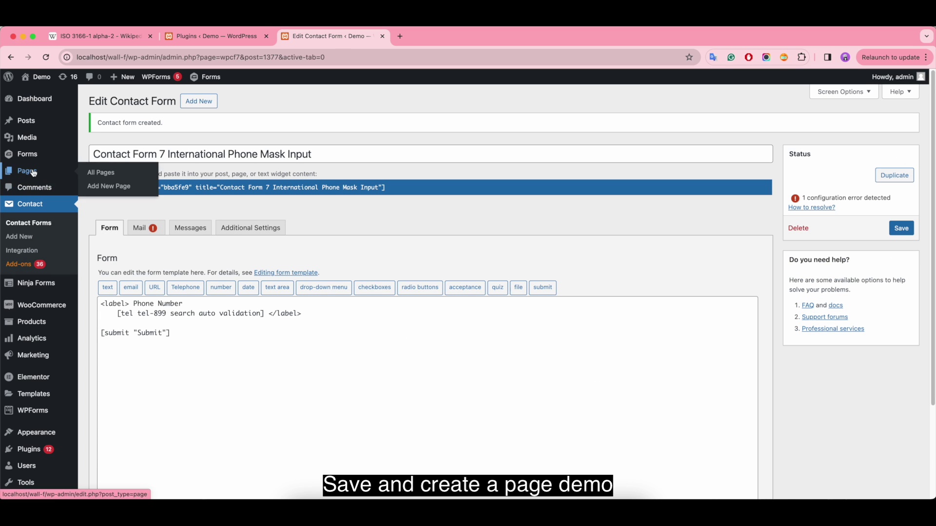
right_click(99, 172)
Create a page titled 'Demo Contact Form 7 International Phone Mask Input' embedding that contact form.
left_click(139, 181)
left_click(441, 37)
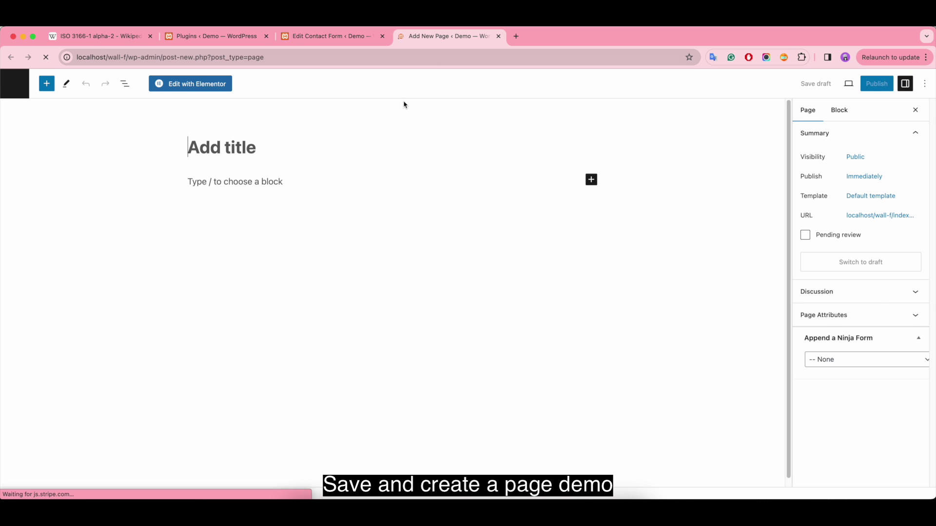
type("Demo Contact")
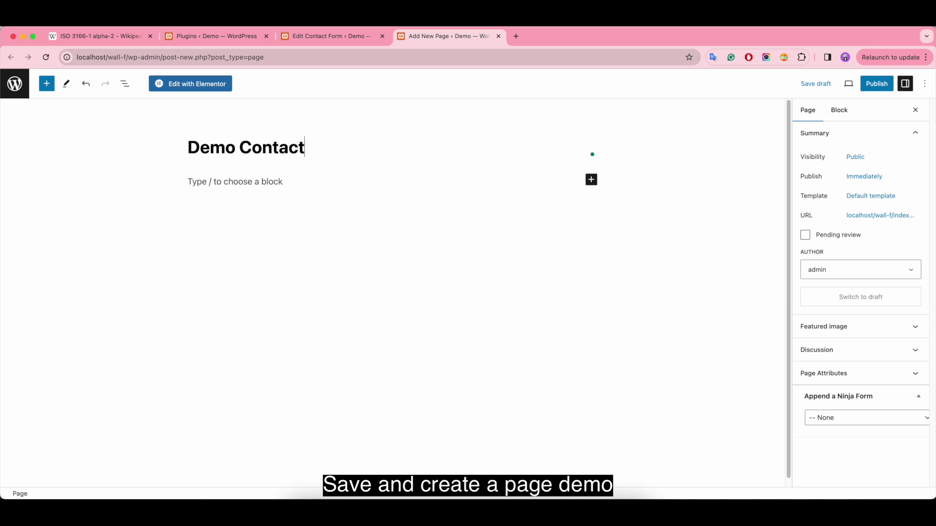
type(" Form 7 International Phone Mask Input")
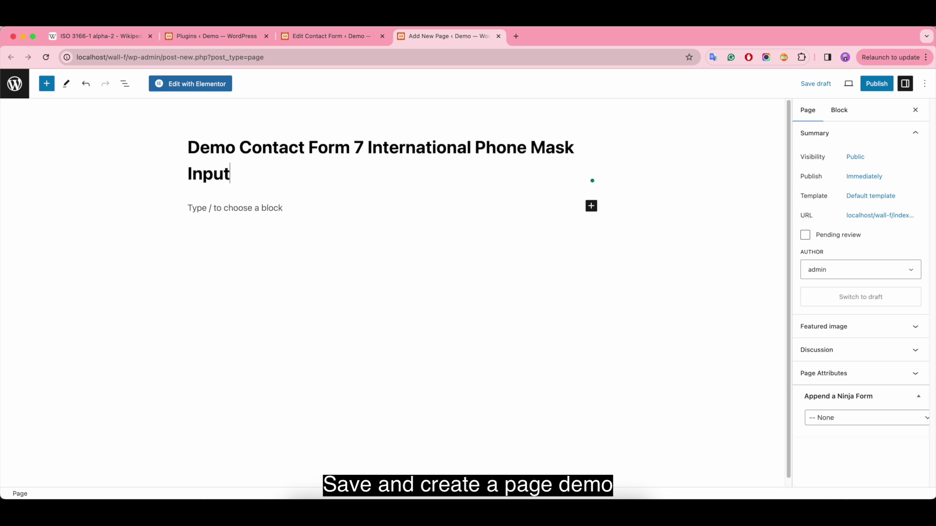
key("Return")
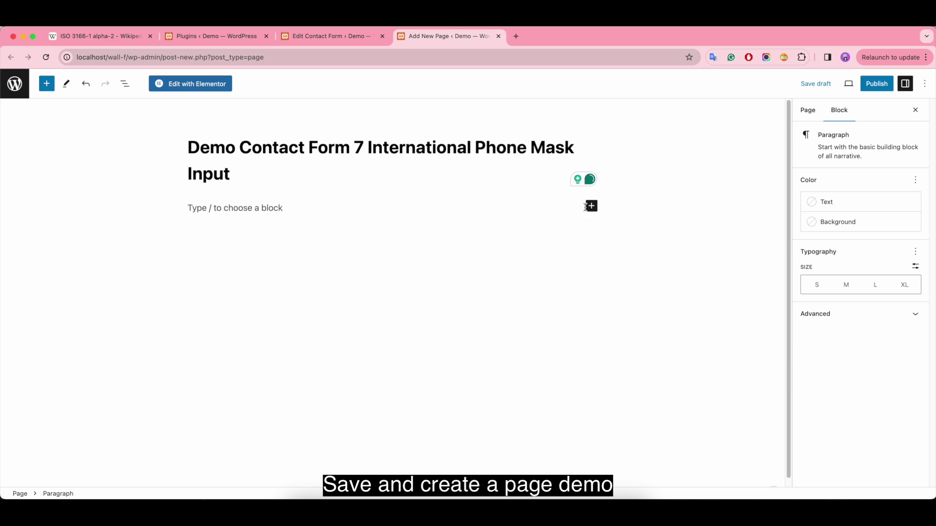
left_click(592, 206)
left_click(671, 273)
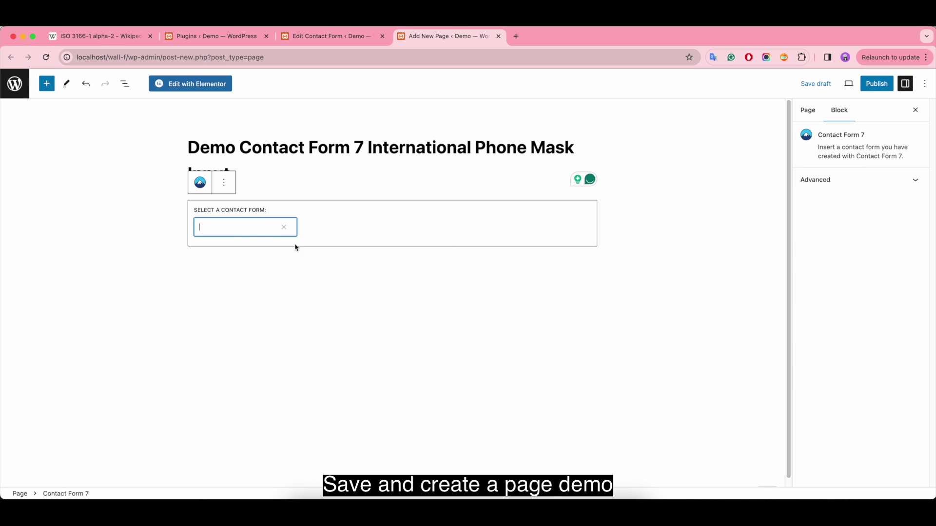
left_click(232, 227)
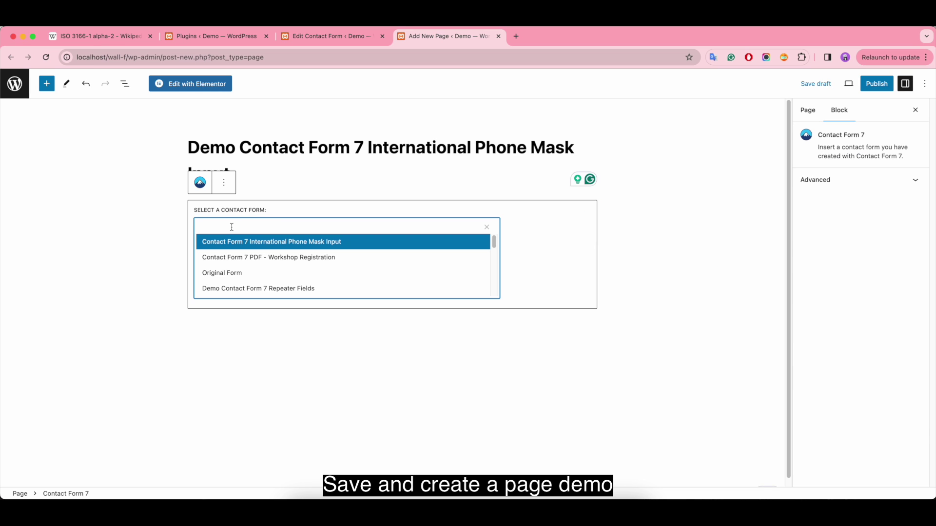
left_click(334, 242)
Publish the page and view it on the live site.
left_click(876, 83)
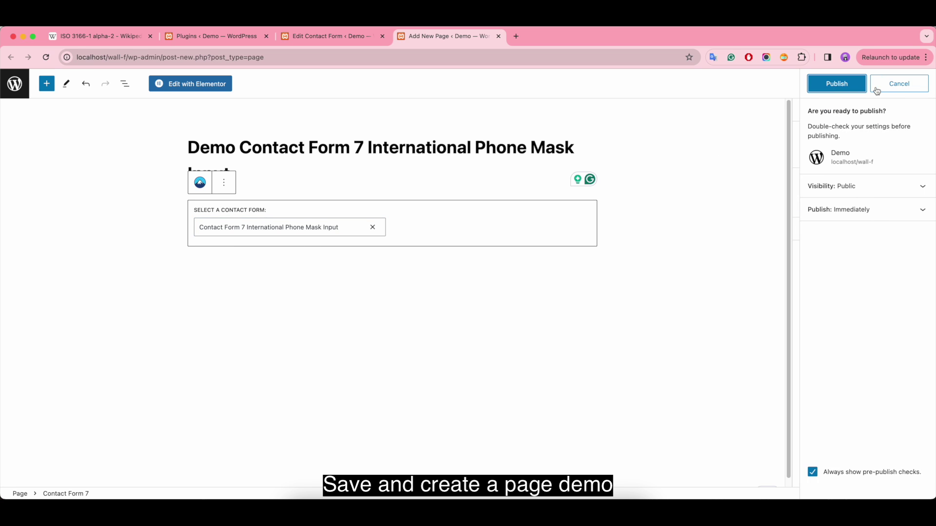
left_click(840, 86)
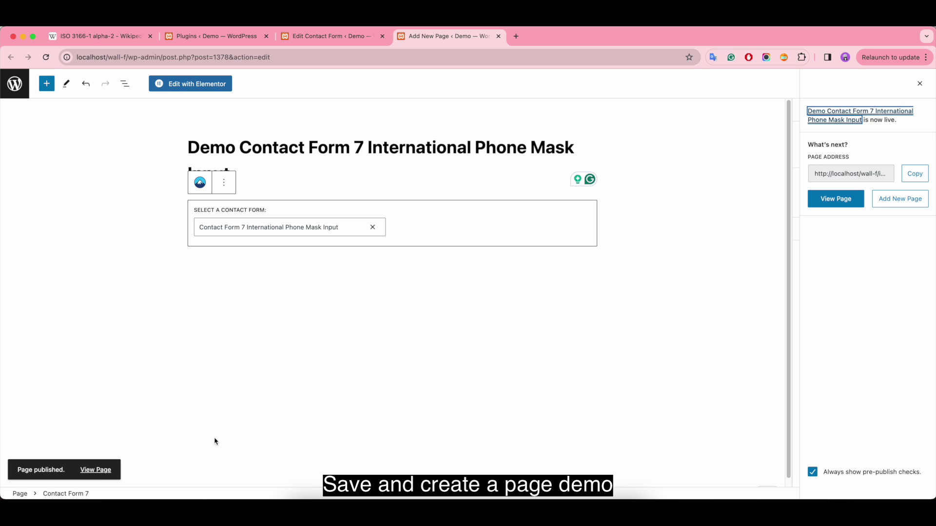
left_click(97, 471)
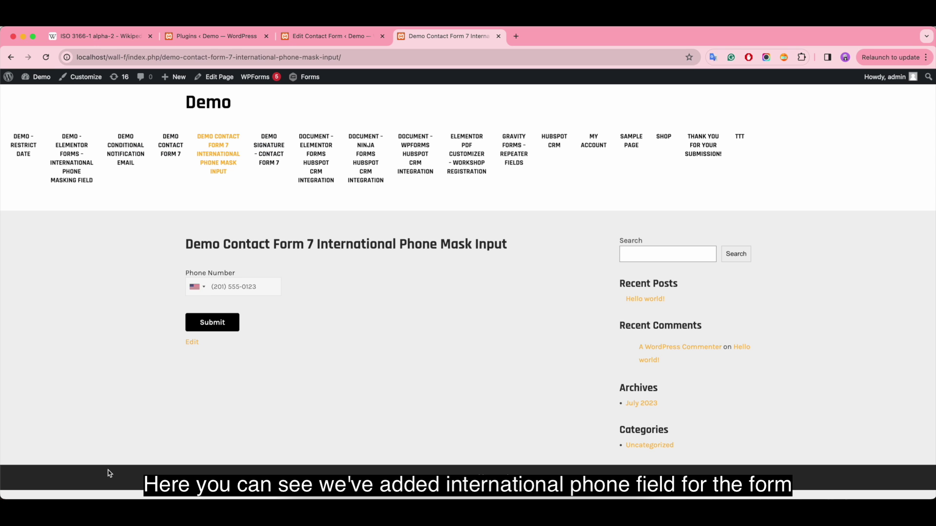
left_click(198, 287)
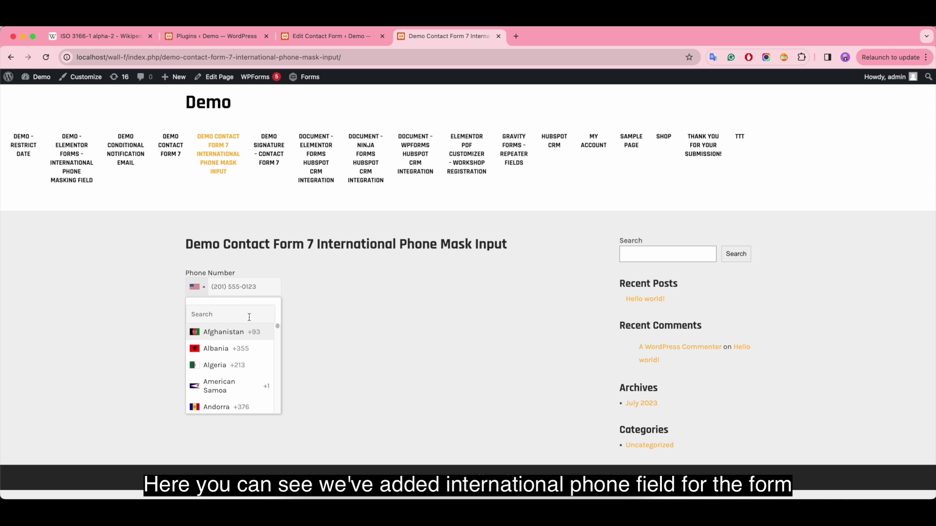
scroll(241, 338, "down", 5)
scroll(273, 351, "down", 5)
scroll(229, 341, "up", 15)
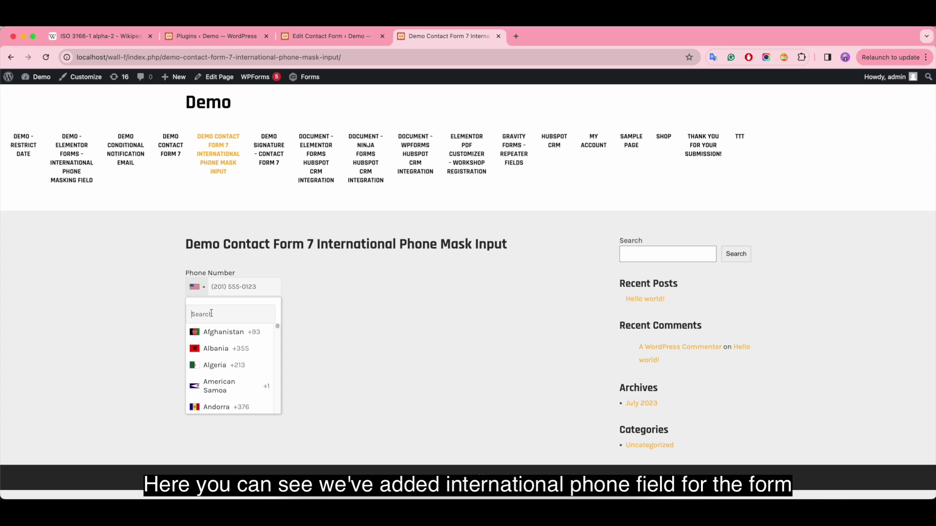
left_click(201, 313)
type("uni")
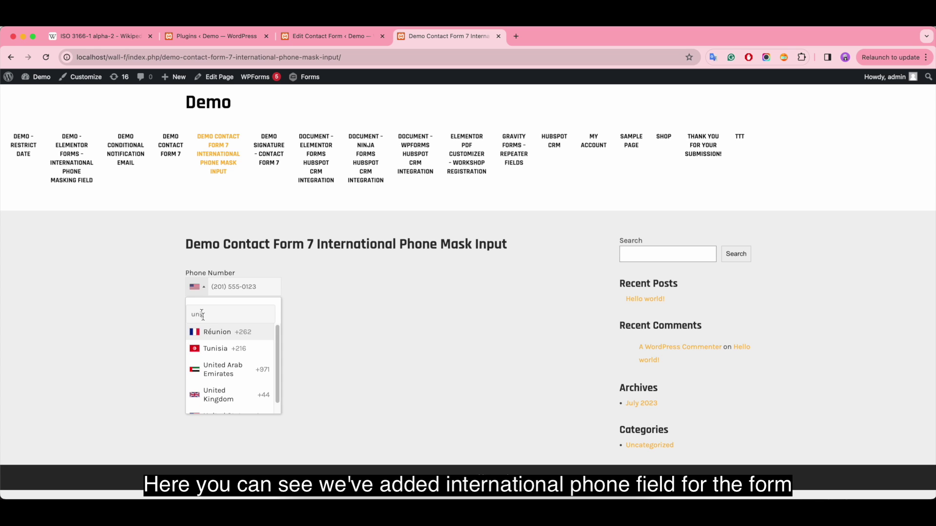
scroll(226, 385, "down", 2)
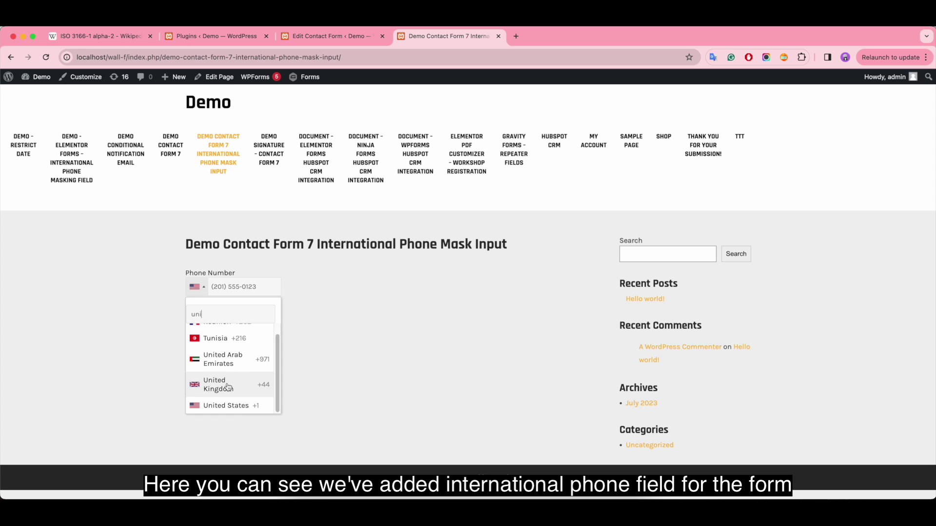
left_click(237, 407)
left_click(197, 286)
left_click(217, 388)
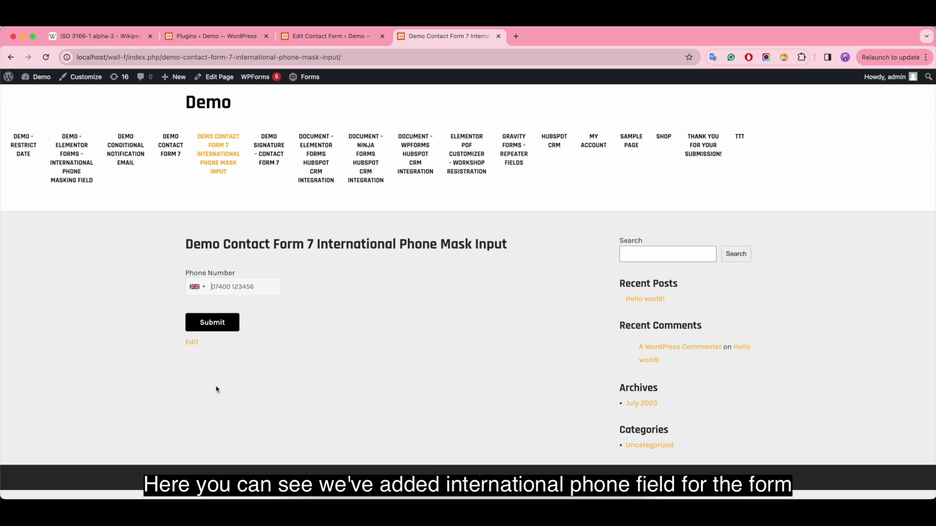
left_click(192, 292)
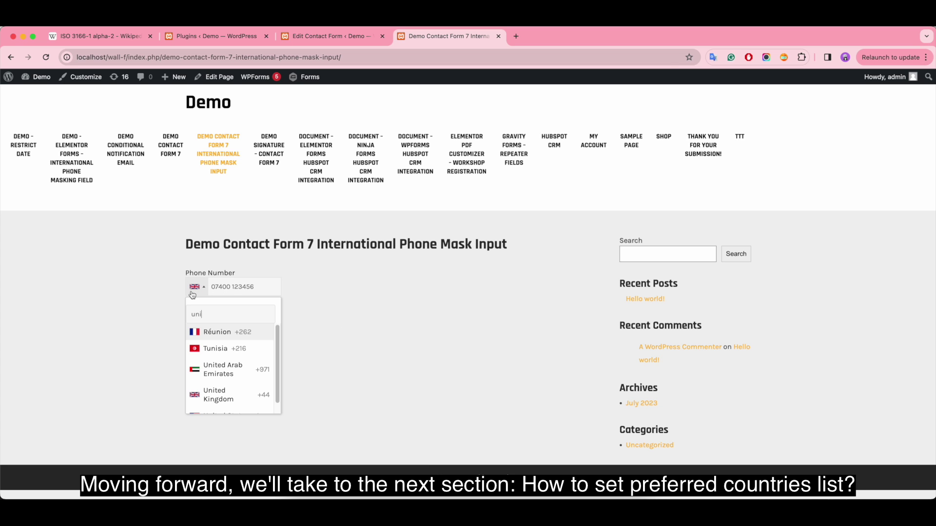
left_click(356, 311)
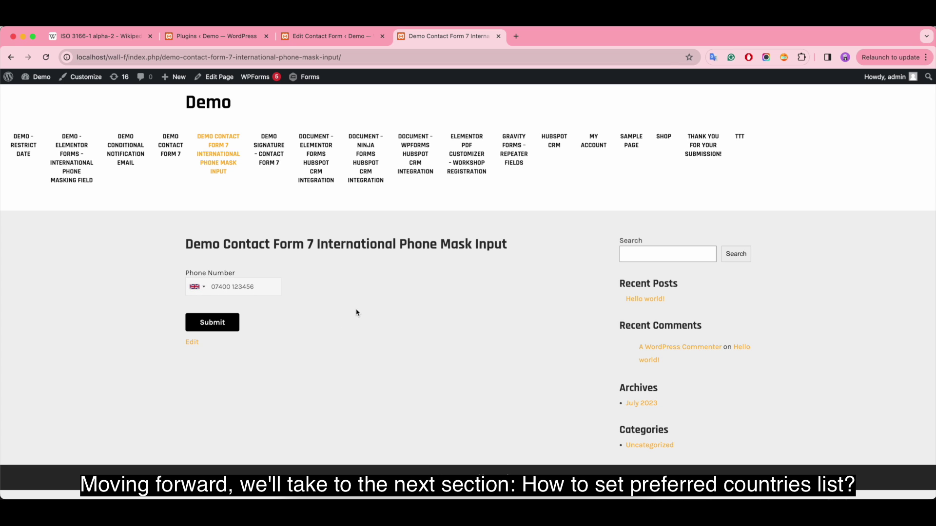
Delete the old tel tag from the form template and start a new tel-956 tag's Preferred Countries.
left_click(329, 40)
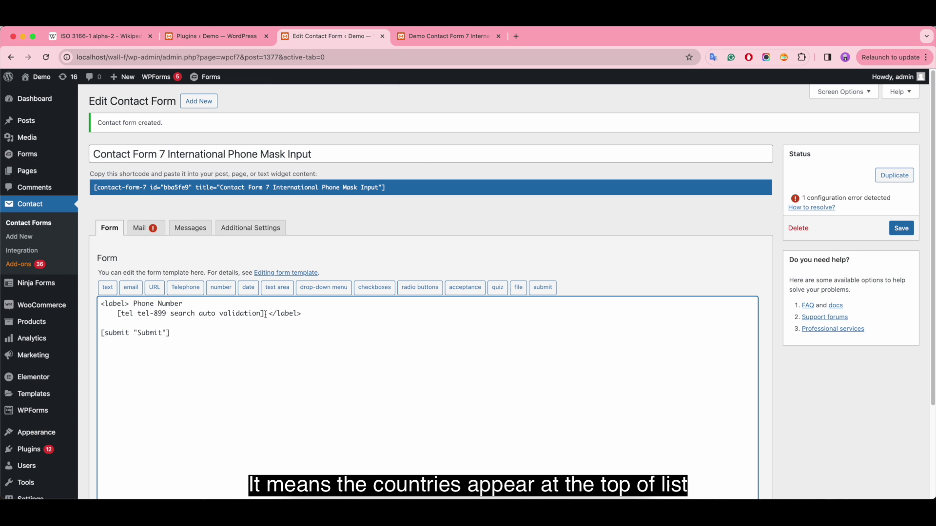
left_click_drag(265, 313, 119, 316)
key("BackSpace")
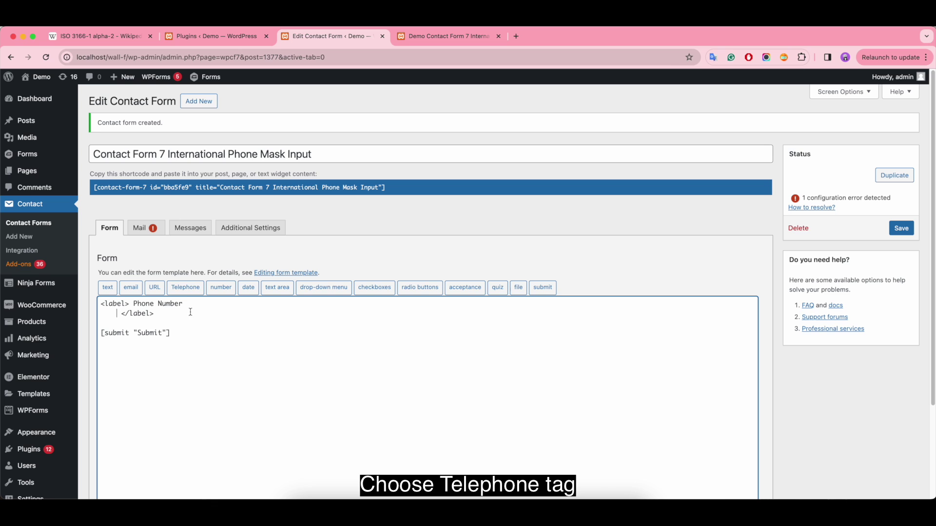
left_click(184, 289)
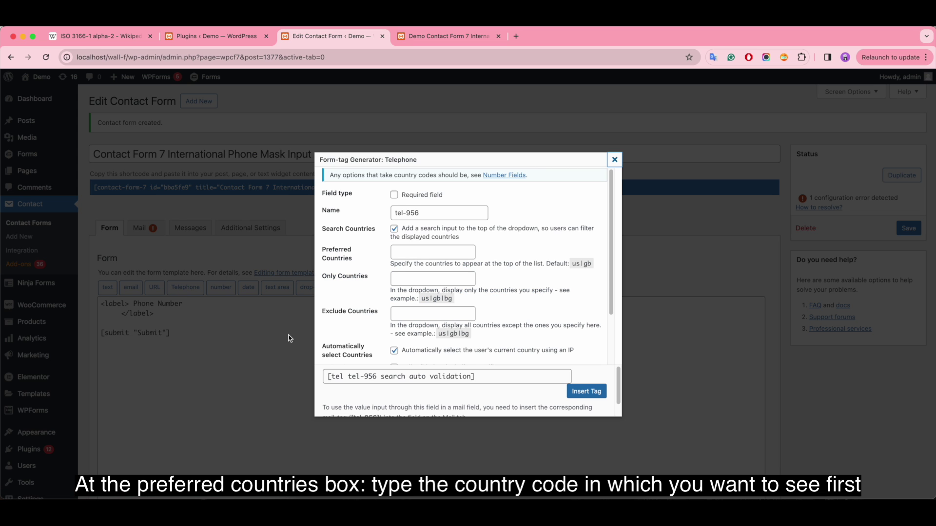
left_click(405, 253)
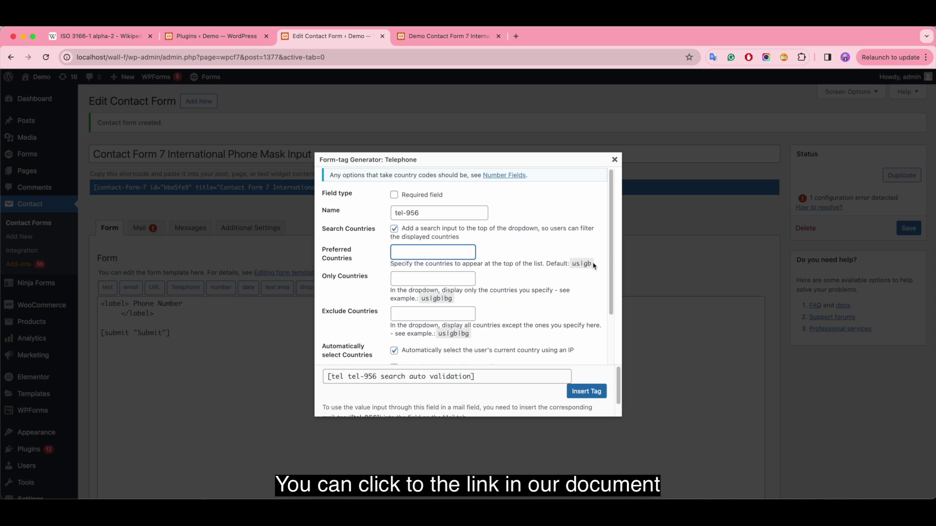
Open Wikipedia's ISO 3166-1 alpha-2 article from the plugin docs and browse the country code table.
left_click(103, 40)
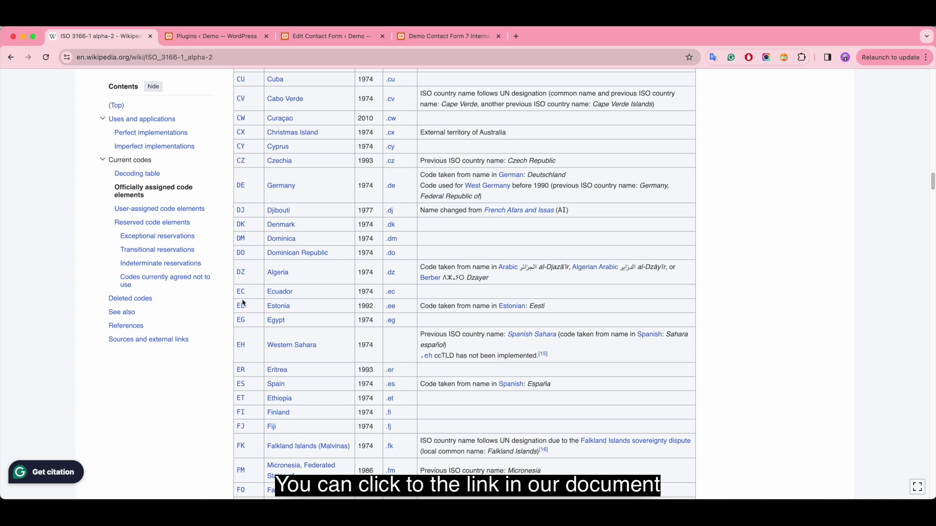
scroll(746, 263, "up", 20)
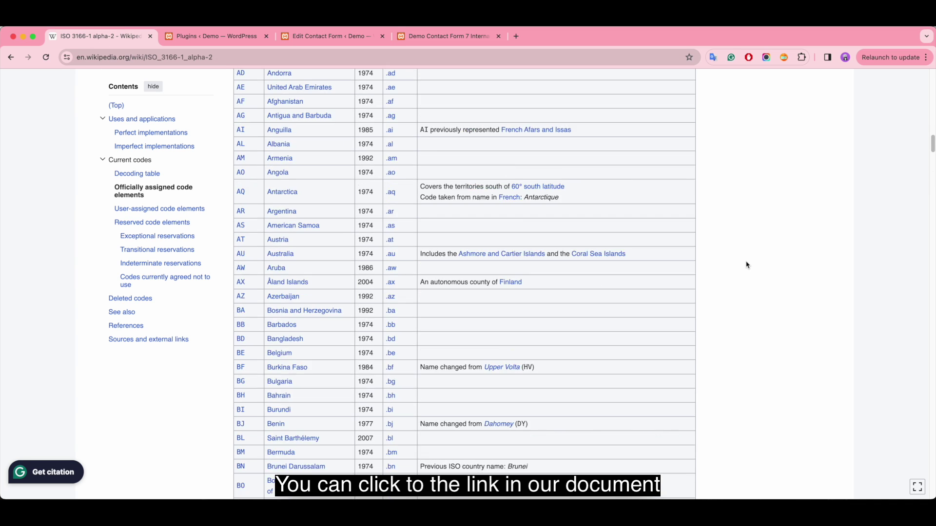
left_click(11, 57)
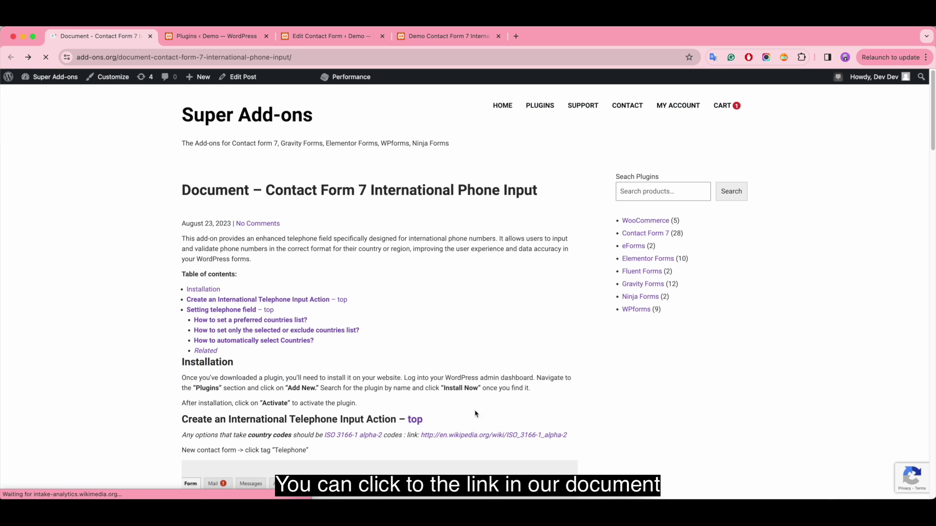
left_click(472, 424)
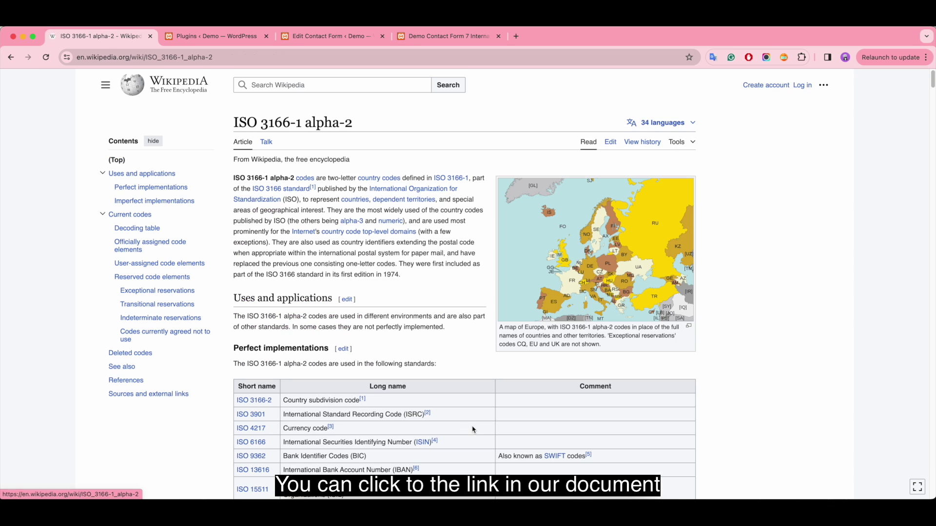
scroll(441, 404, "down", 10)
scroll(441, 405, "down", 15)
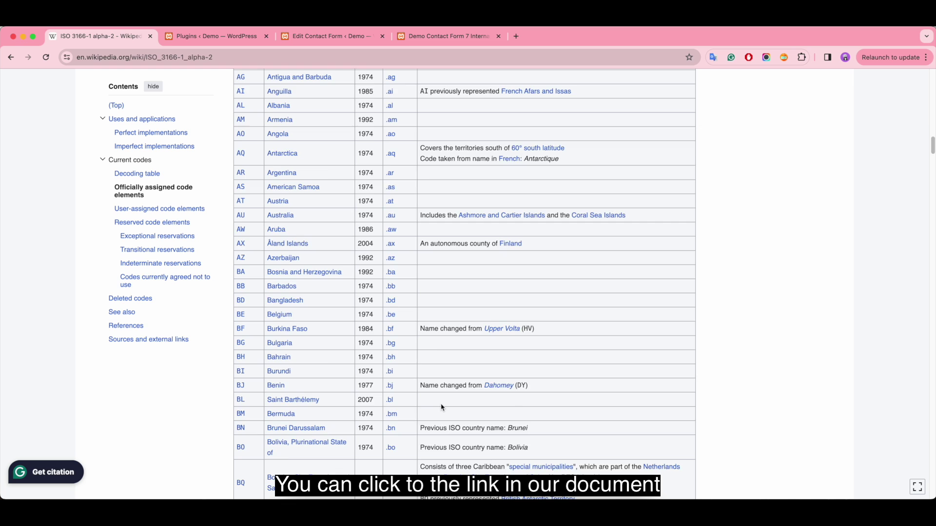
scroll(441, 404, "up", 3)
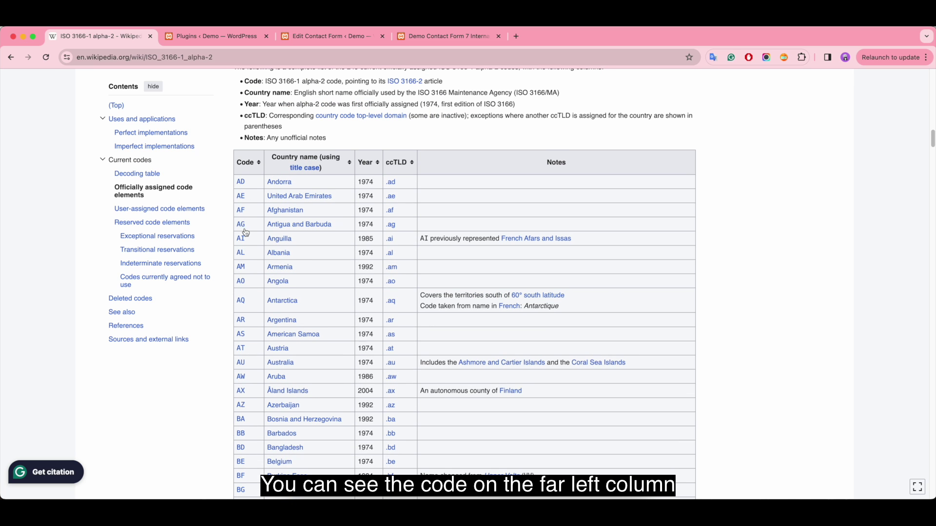
scroll(318, 347, "down", 5)
scroll(319, 348, "down", 12)
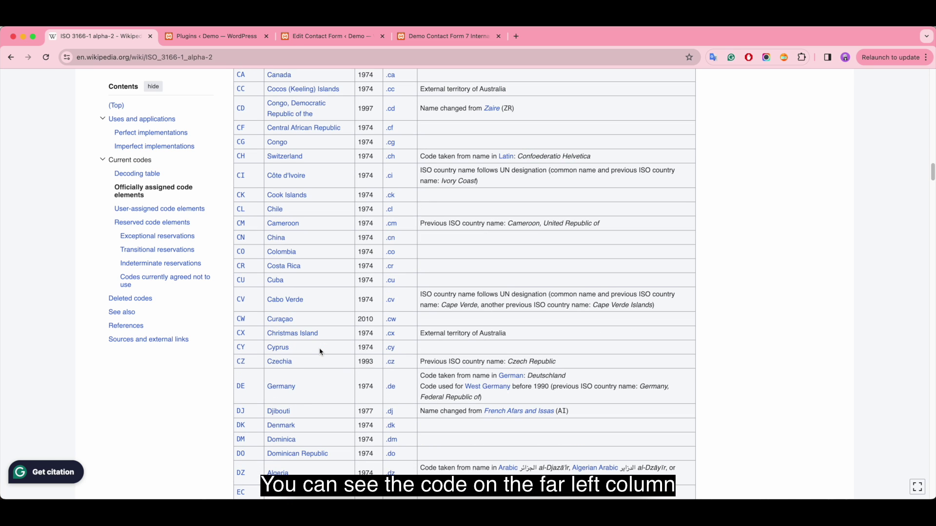
scroll(320, 352, "up", 5)
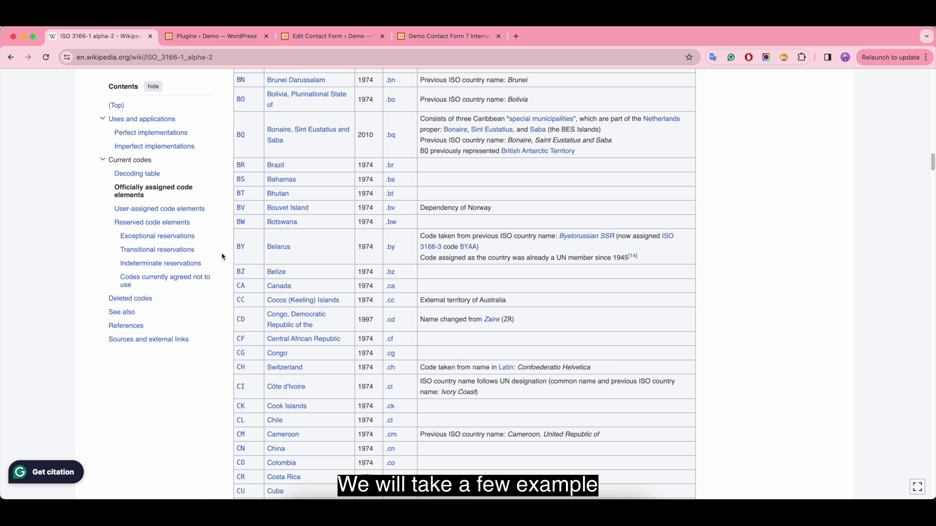
left_click(447, 37)
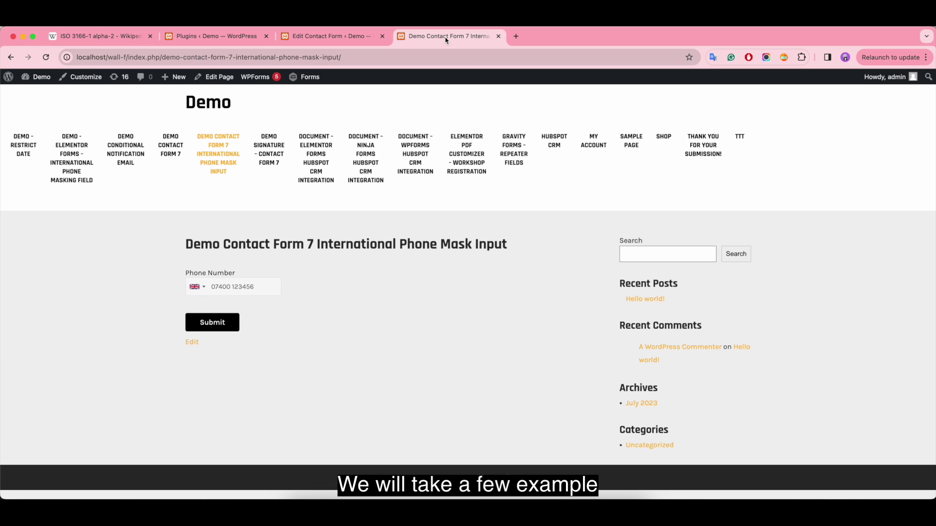
Set preferred countries to us|ch|id, checking codes on Wikipedia, and turn off Search Countries.
left_click(330, 39)
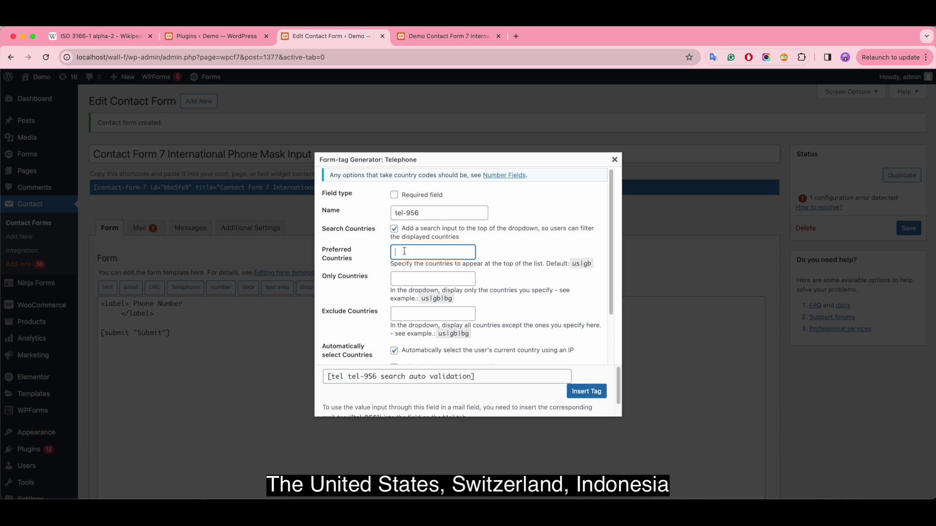
left_click(98, 36)
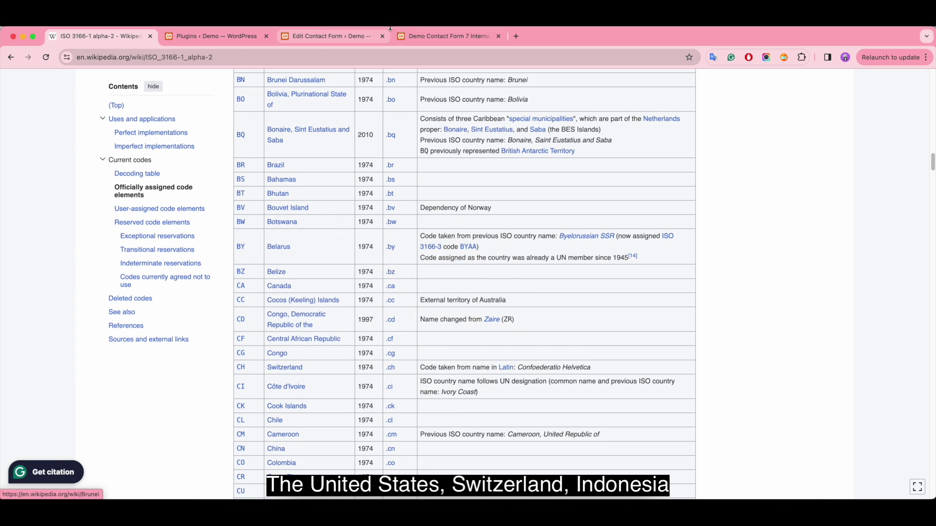
left_click(339, 38)
type("ch|")
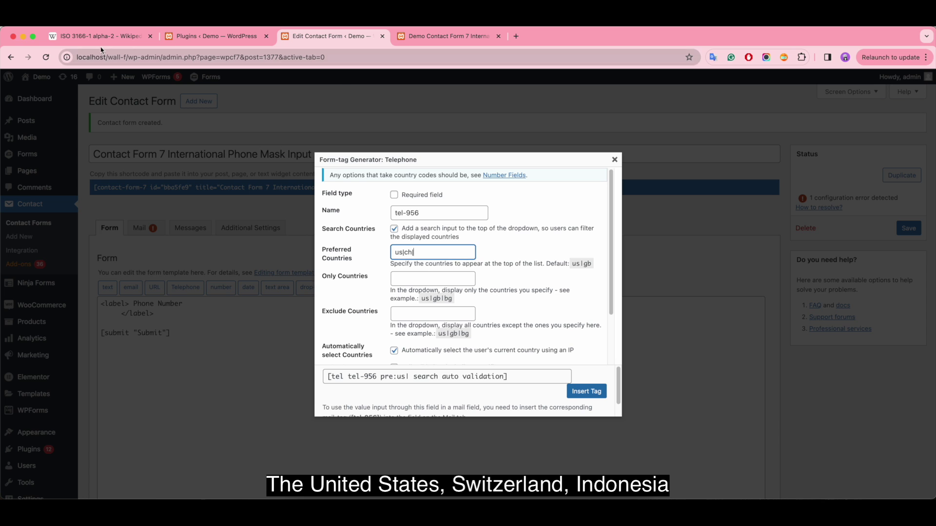
left_click(98, 36)
scroll(316, 336, "down", 15)
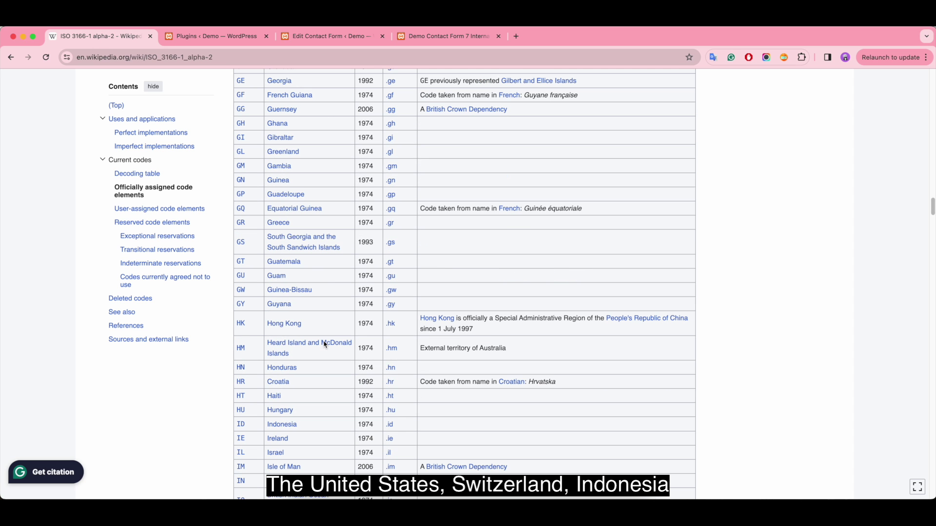
mouse_move(317, 344)
left_click(341, 36)
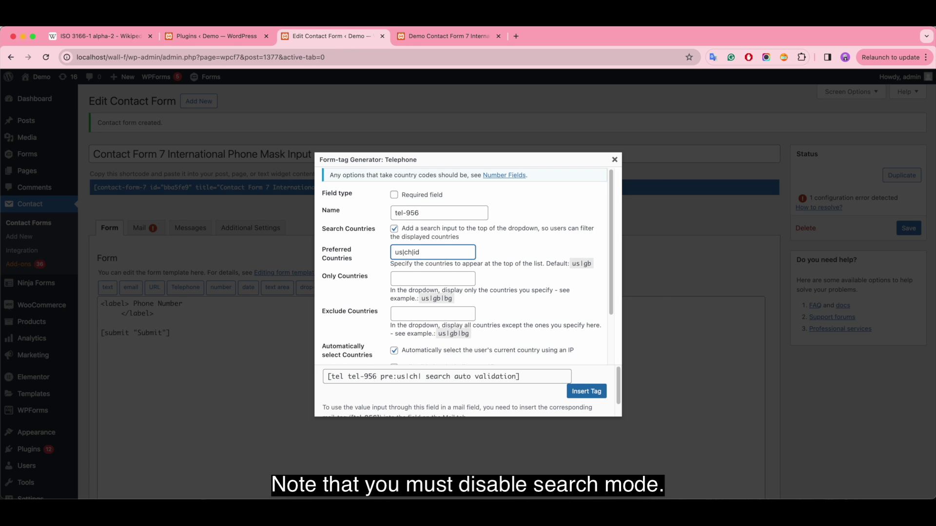
left_click(394, 229)
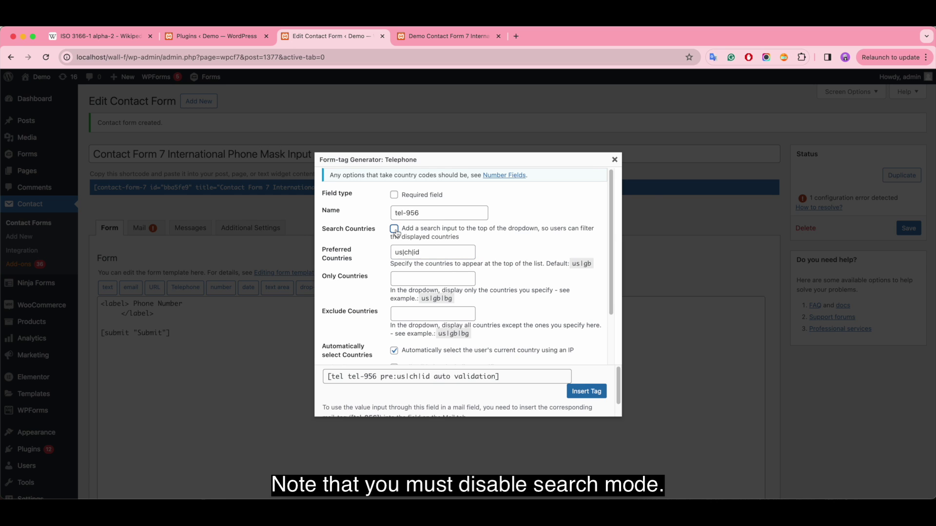
Insert the [tel tel-956 pre:us|ch|id auto validation] tag, save the form, and reload the live page.
left_click(587, 391)
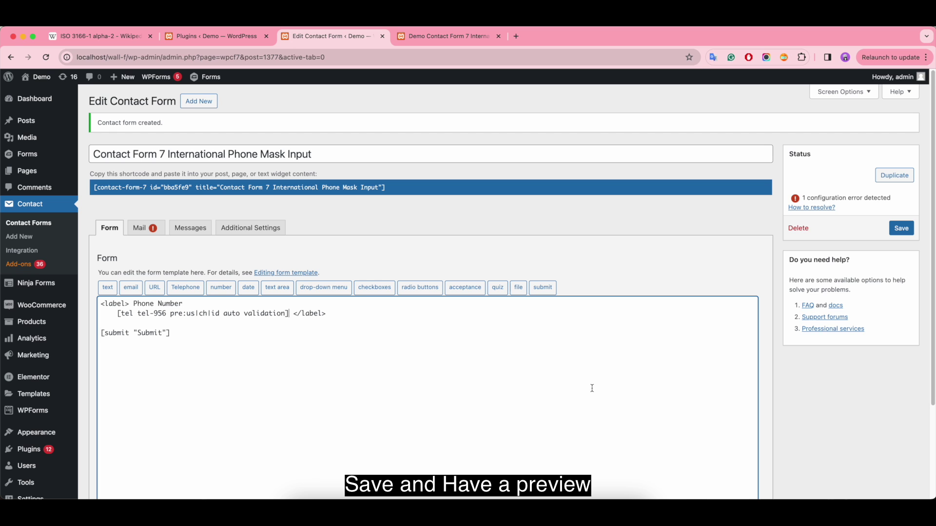
left_click(901, 228)
left_click(448, 37)
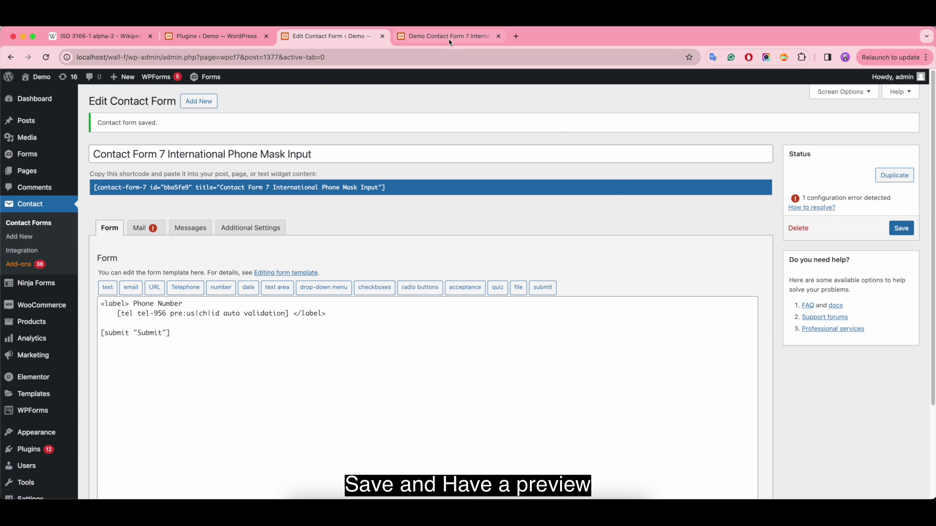
left_click(46, 58)
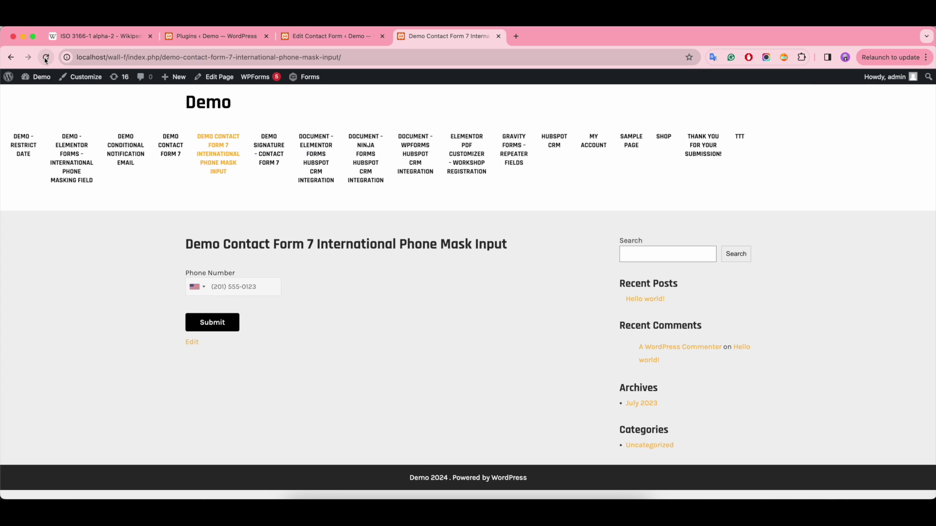
Choose Indonesia in the live phone field and review the country list, with United States, Switzerland and Indonesia first.
left_click(197, 286)
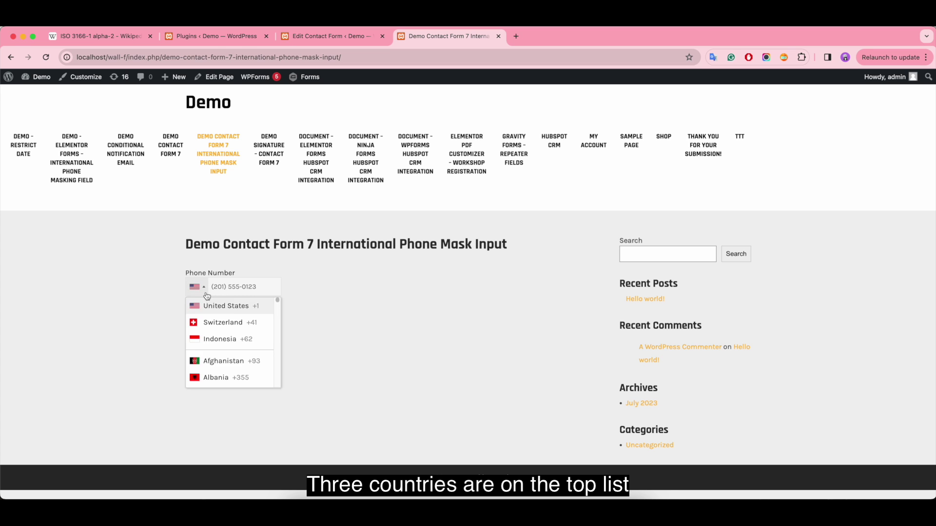
left_click(221, 339)
left_click(196, 287)
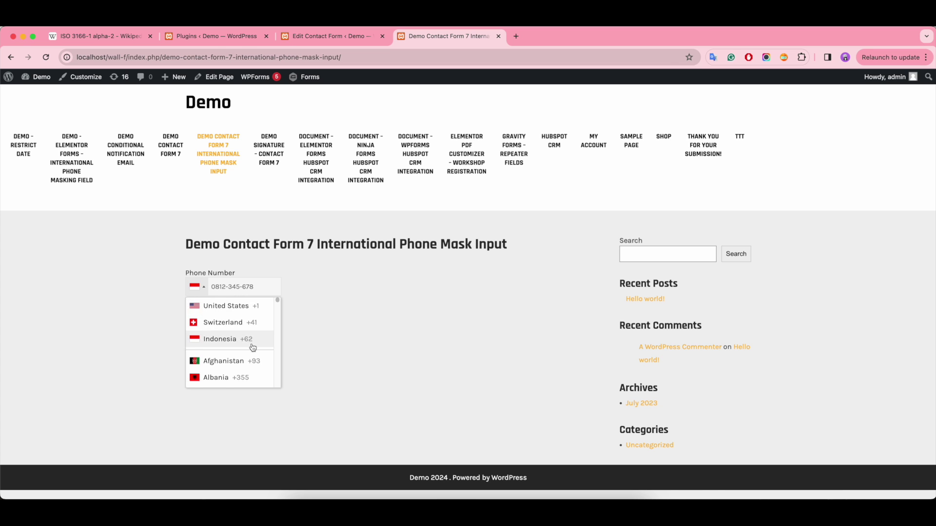
scroll(253, 347, "down", 10)
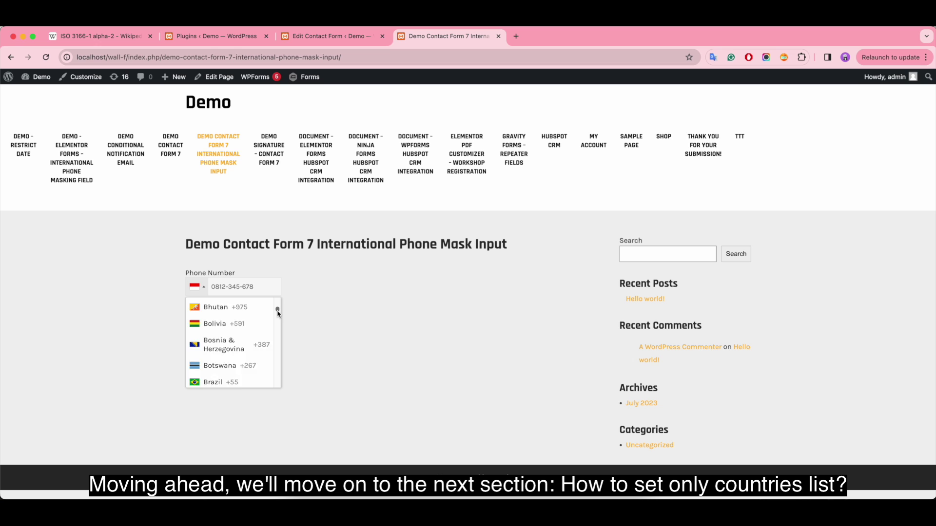
mouse_move(278, 313)
left_mouse_down()
mouse_move(276, 374)
mouse_move(275, 303)
left_mouse_up()
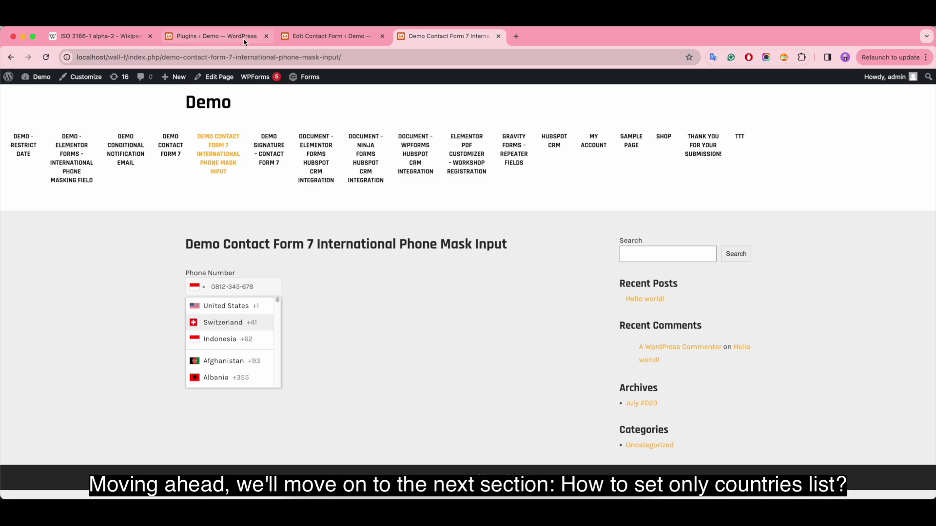
left_click(229, 37)
Delete the old tel-956 phone tag and begin a new Telephone tag's Only Countries list.
left_click(341, 37)
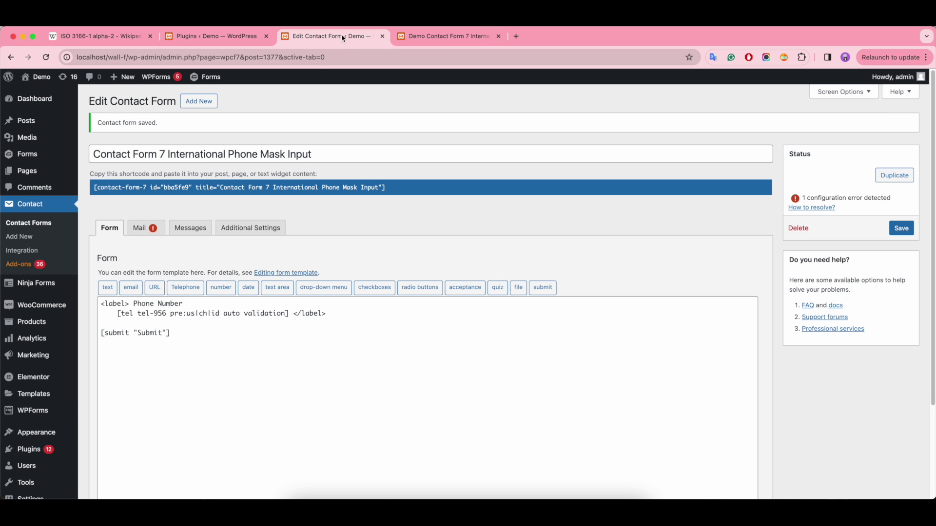
left_click_drag(290, 314, 120, 317)
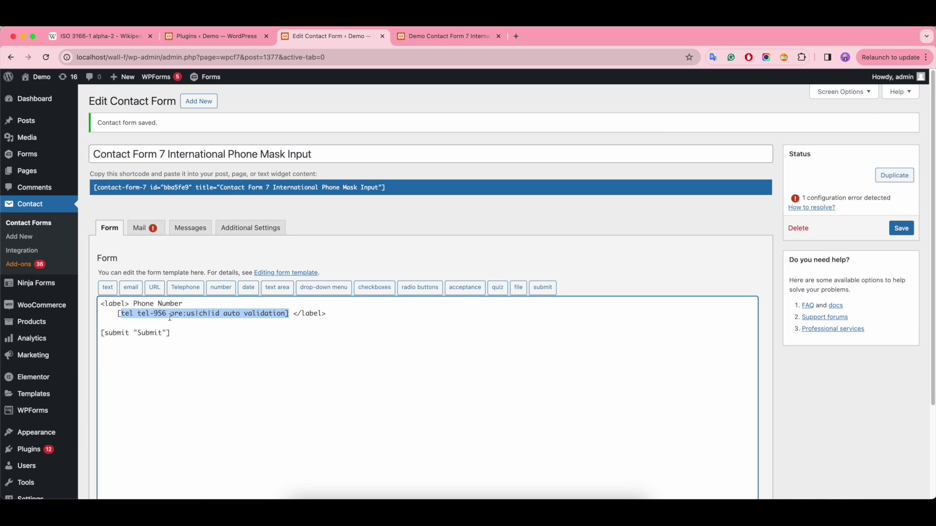
key("BackSpace")
key("BackSpace")
left_click(186, 289)
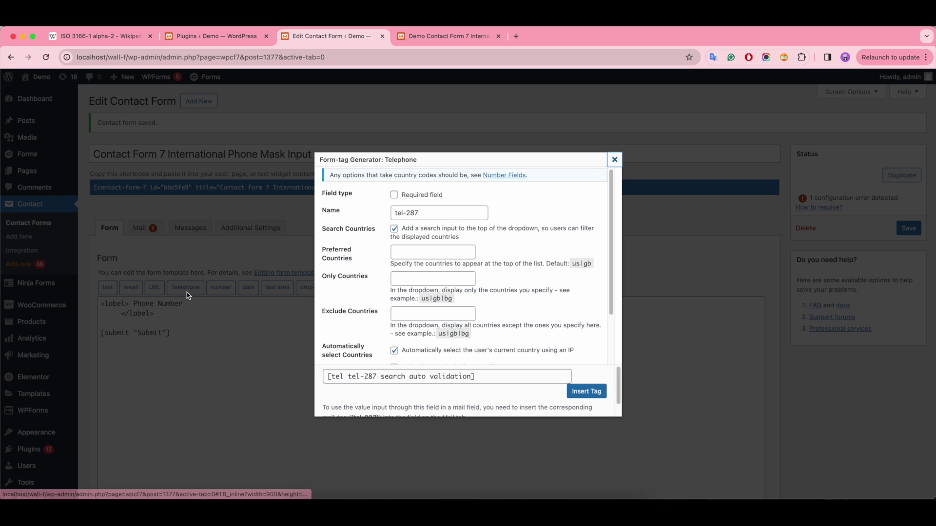
left_click(405, 278)
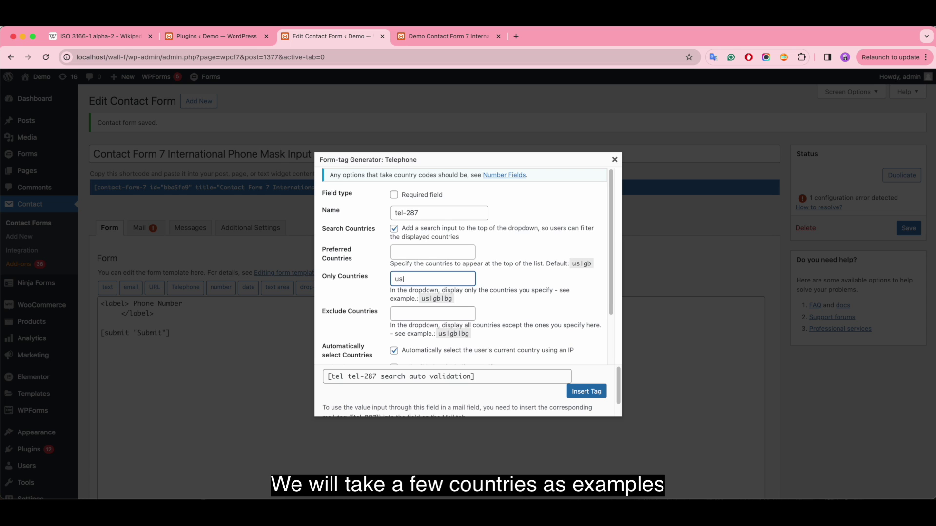
Enter us under Only Countries, then look up Myanmar and Argentina (AR) in the ISO 3166-1 alpha-2 table.
type("us|")
left_click(98, 36)
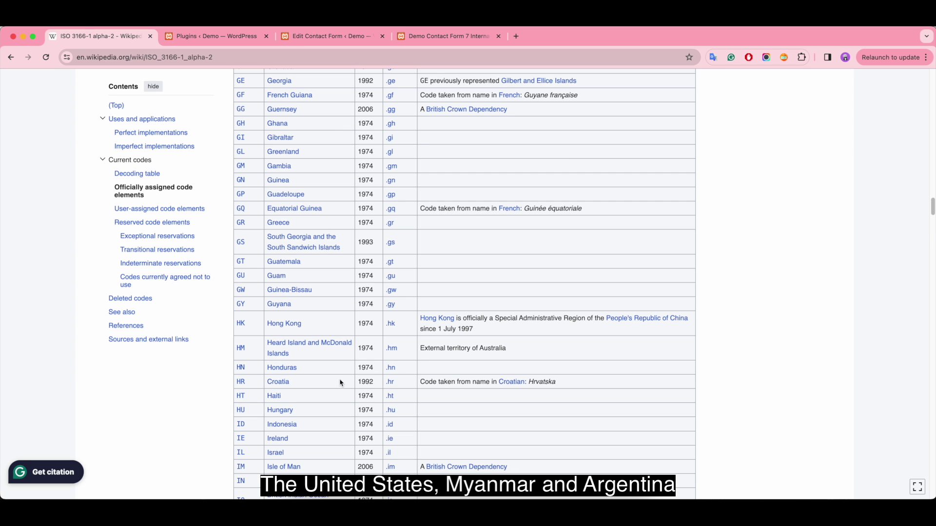
scroll(333, 368, "down", 8)
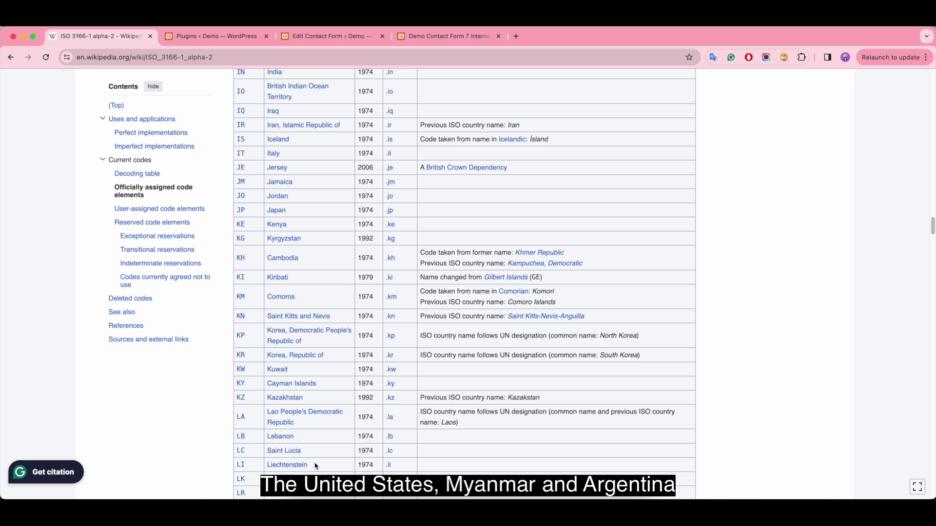
scroll(297, 254, "down", 6)
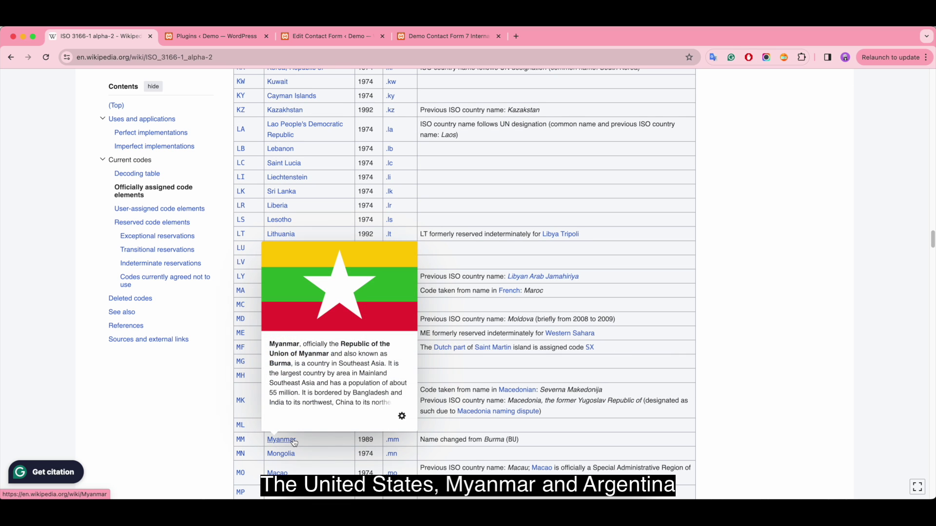
left_click(361, 31)
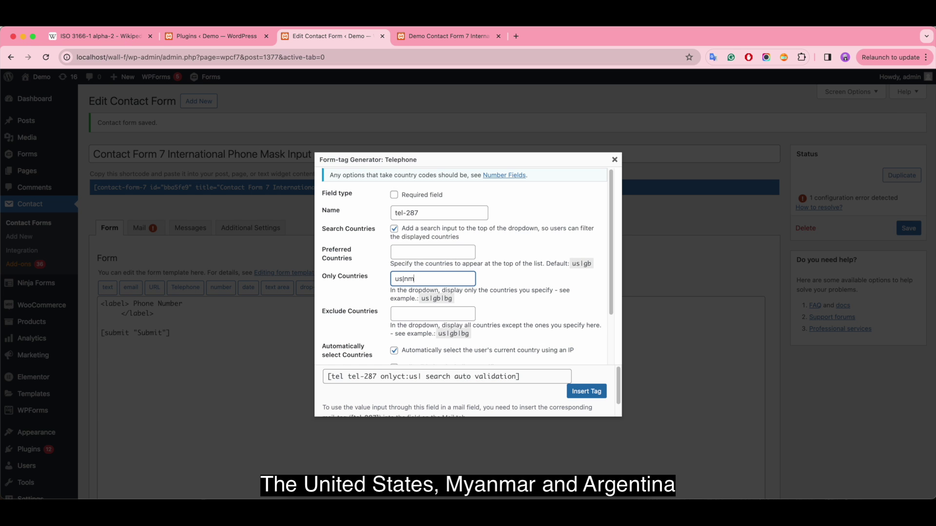
left_click(99, 42)
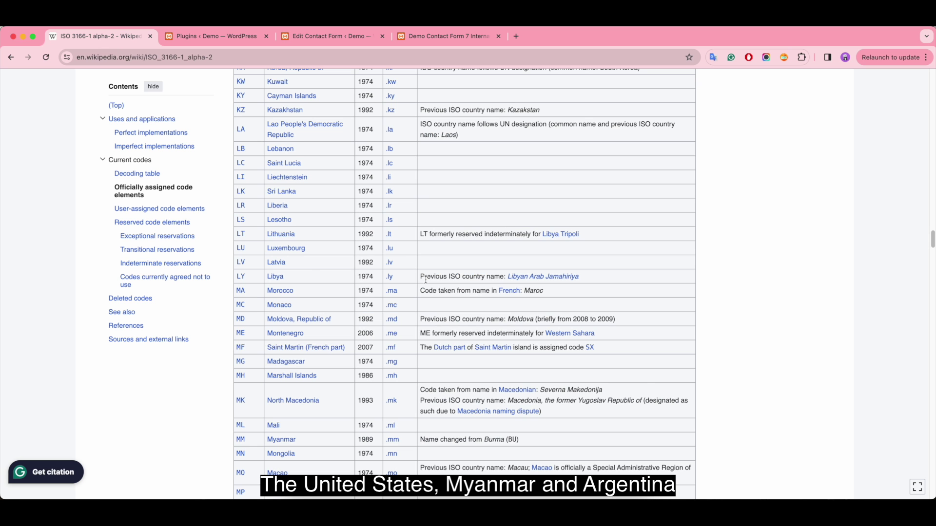
scroll(425, 279, "up", 20)
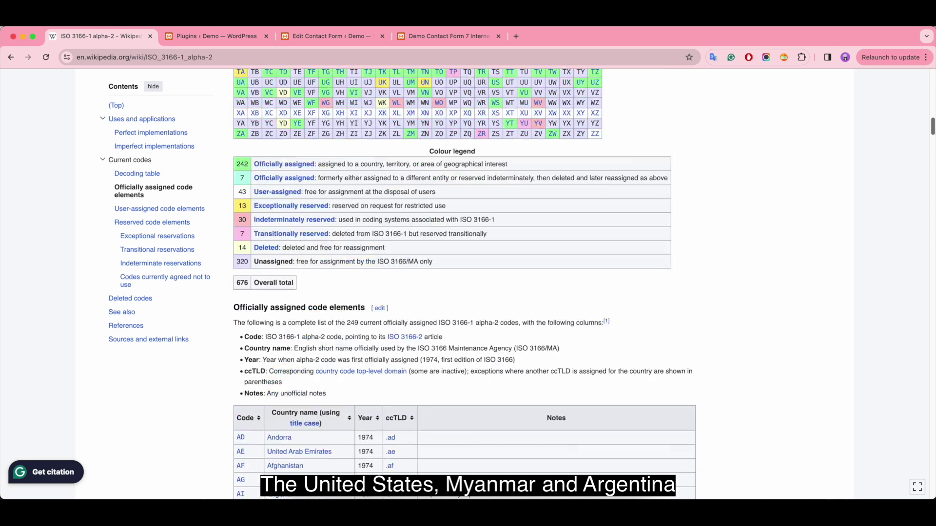
scroll(464, 285, "down", 6)
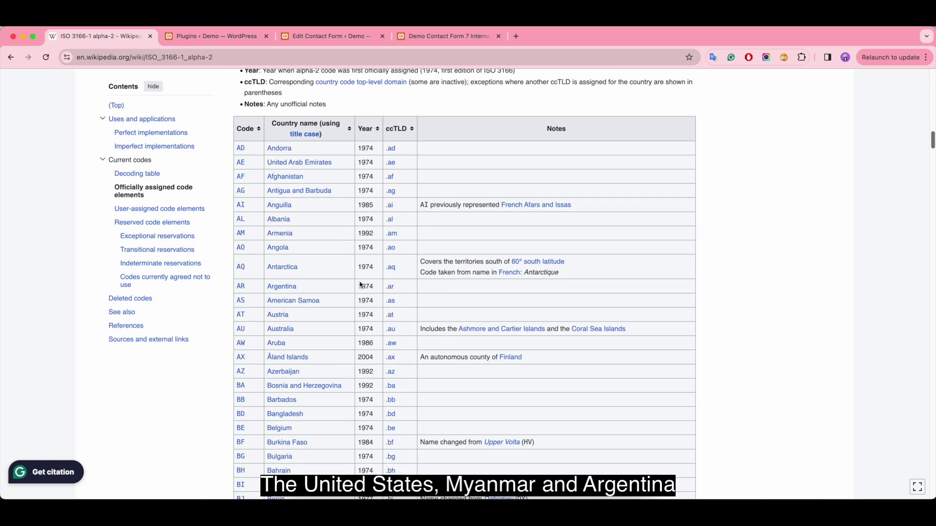
Insert the phone tag with Only Countries us|nm|ar and save the contact form.
left_click(331, 37)
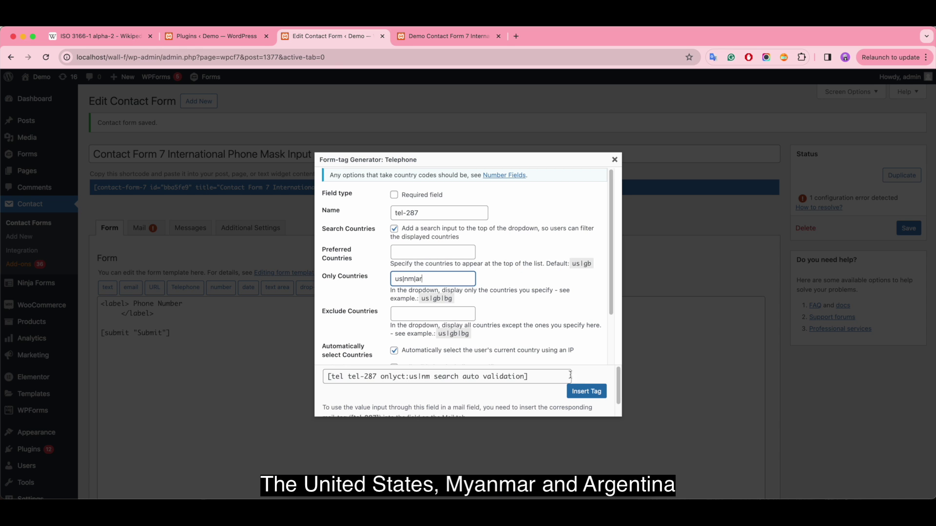
left_click(591, 391)
left_click(901, 228)
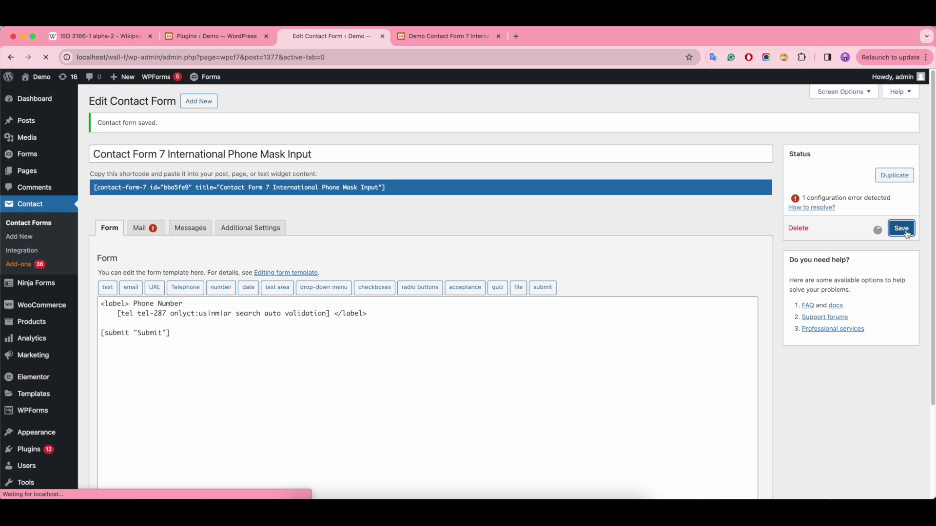
Reload the live demo page and open the phone country list, which shows only Argentina and United States.
left_click(466, 38)
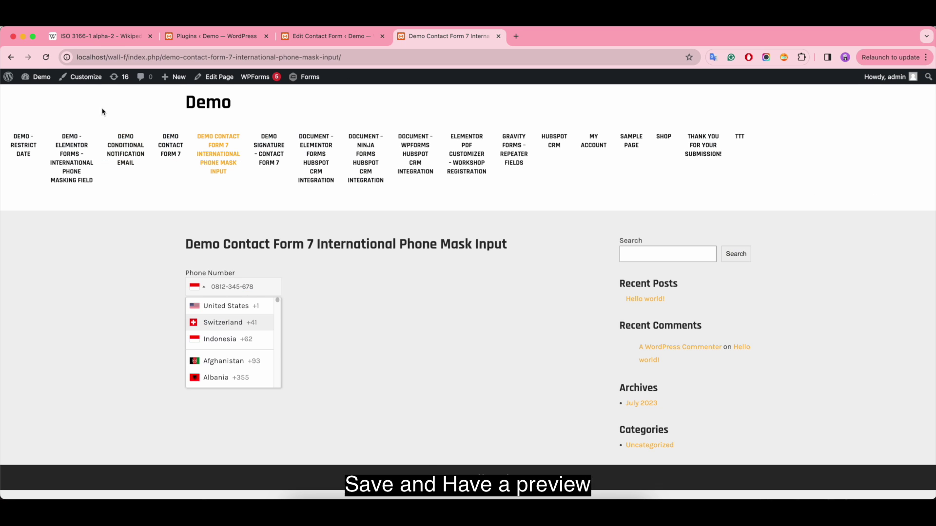
left_click(46, 57)
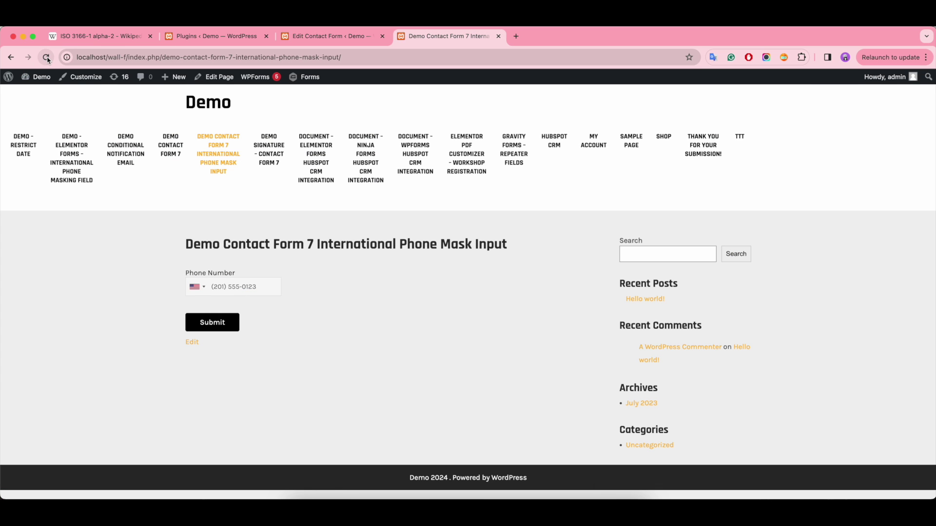
left_click(201, 286)
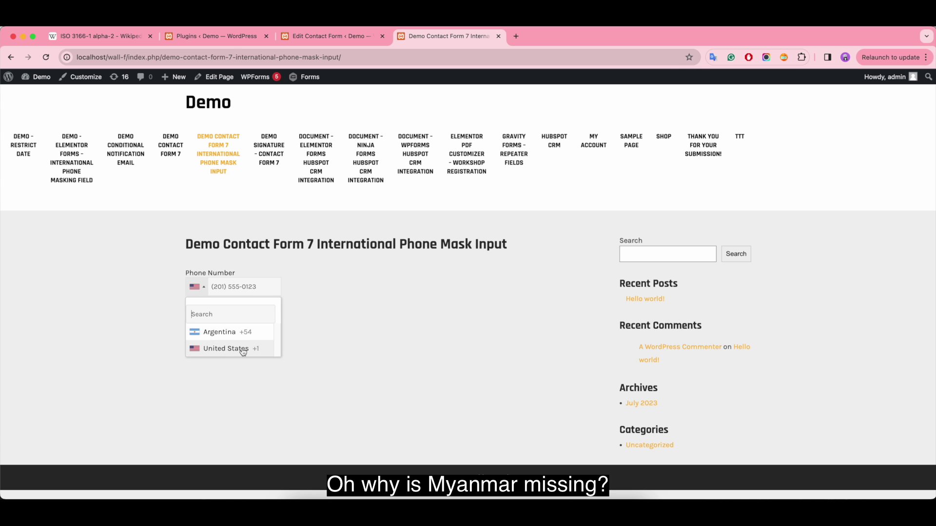
Recheck the tag's us|nm|ar country list, then scroll the ISO table to the M and N codes.
left_click(326, 38)
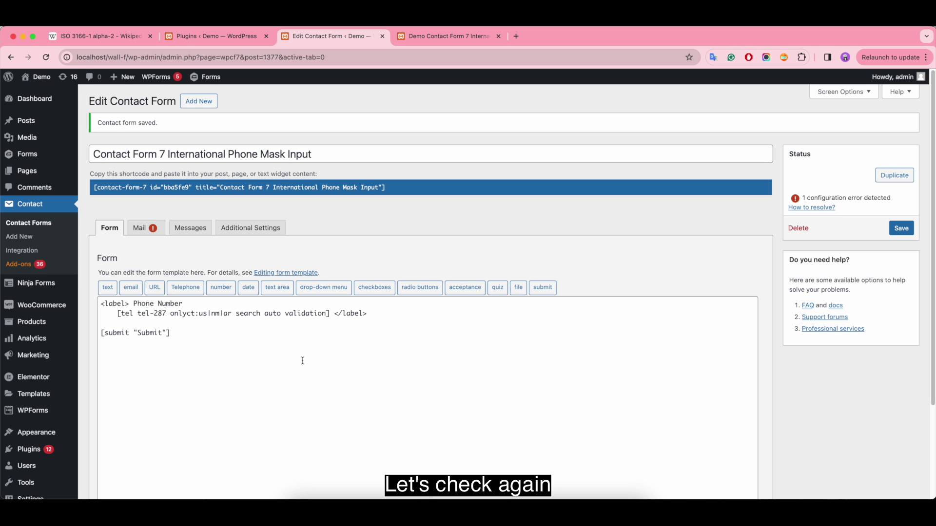
left_click(217, 314)
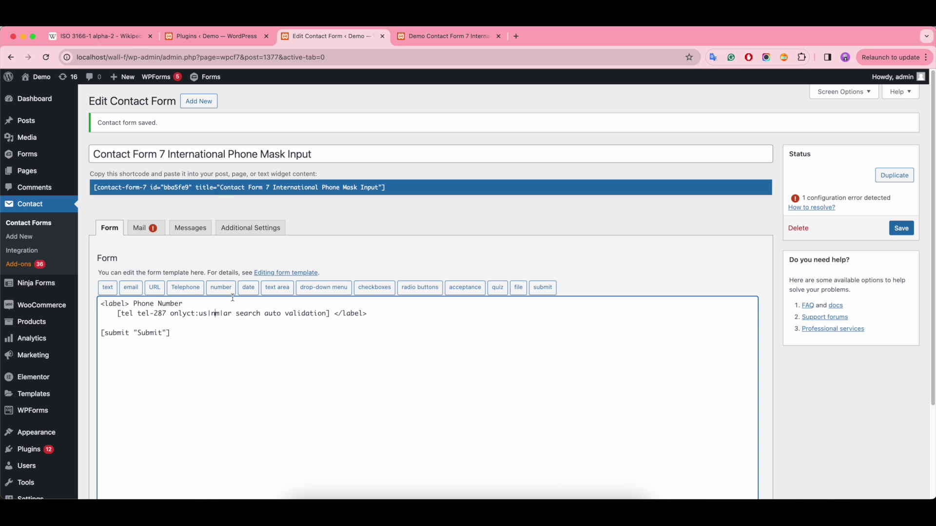
left_click(110, 38)
scroll(321, 343, "down", 8)
scroll(321, 344, "down", 20)
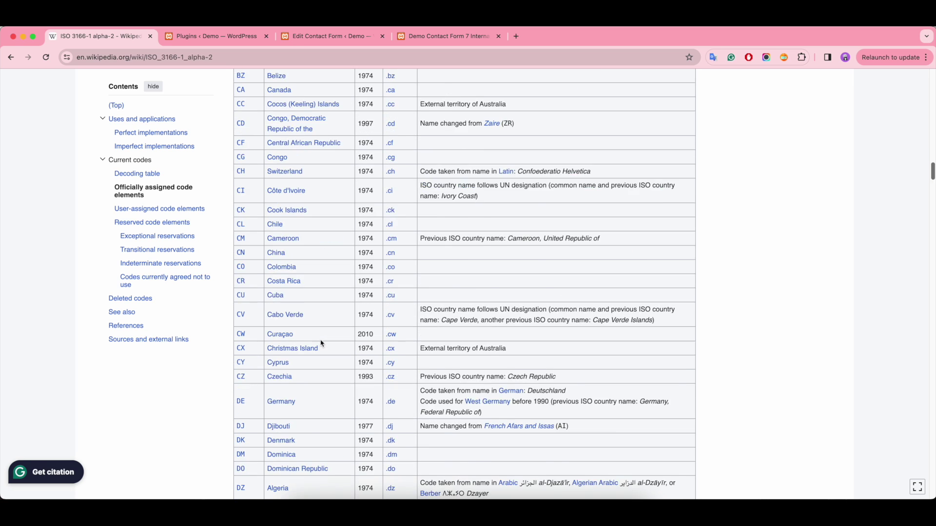
Scroll the ISO table to Myanmar's row, confirming its code is MM, not NM.
scroll(321, 344, "down", 12)
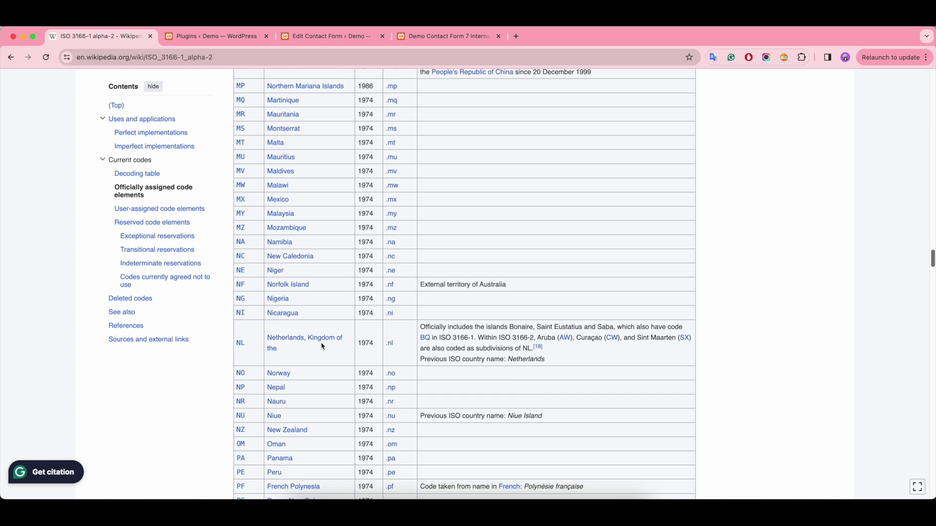
scroll(321, 346, "up", 1)
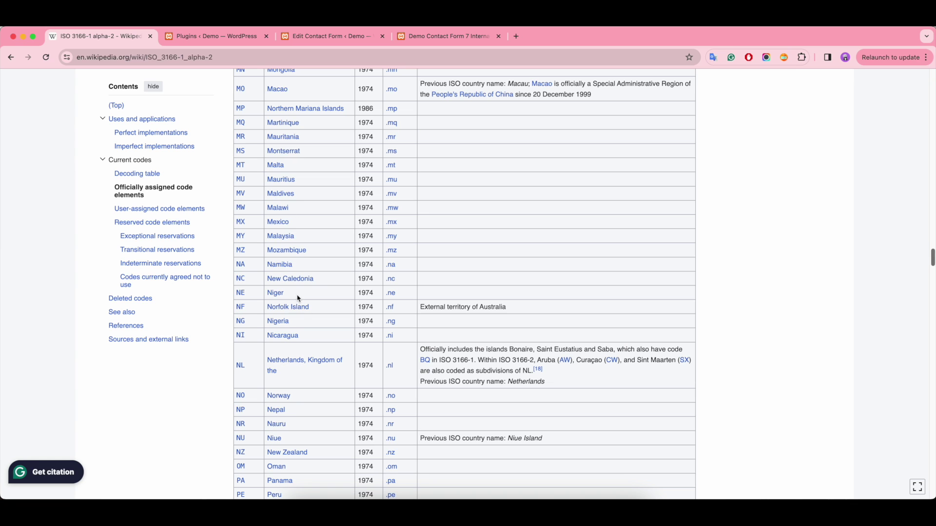
scroll(302, 314, "up", 2)
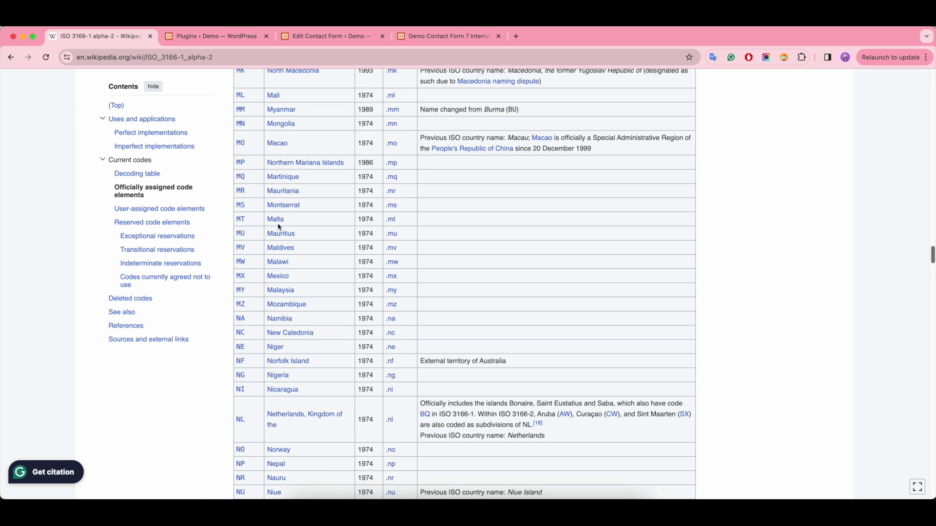
scroll(290, 199, "up", 4)
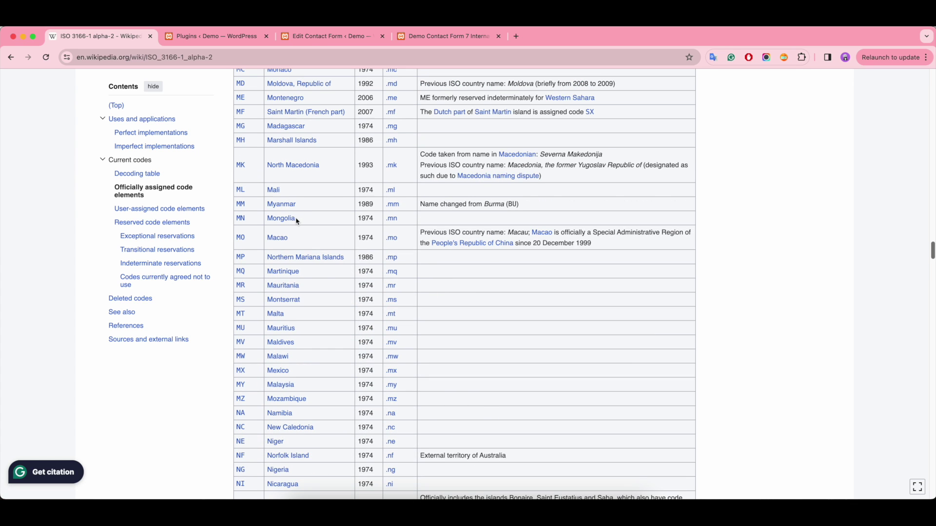
mouse_move(292, 210)
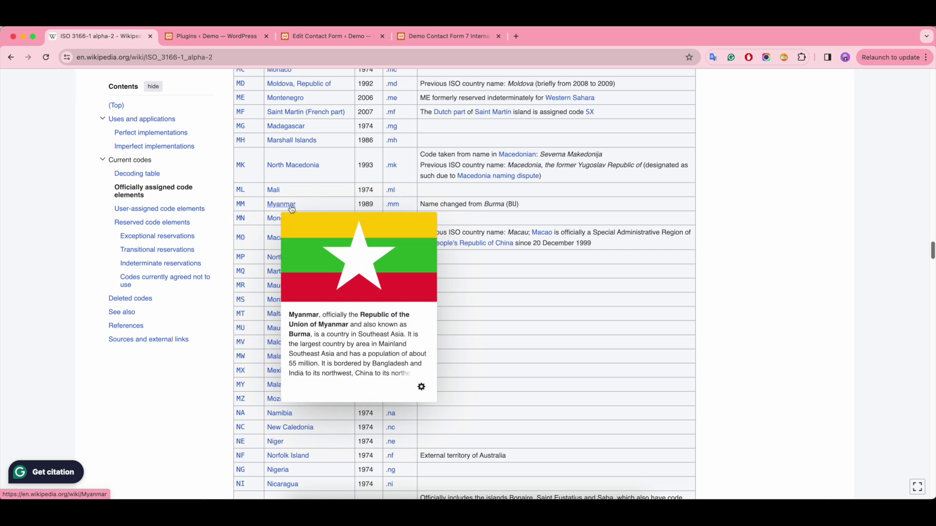
Correct the tag's Myanmar code to mm (onlyct:us|mm|ar) and save the form.
left_click(303, 37)
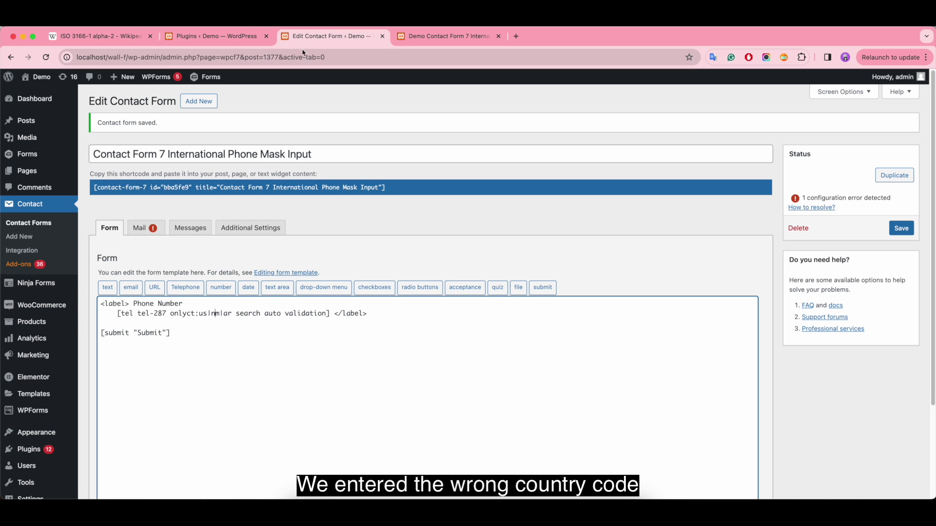
left_click(216, 317)
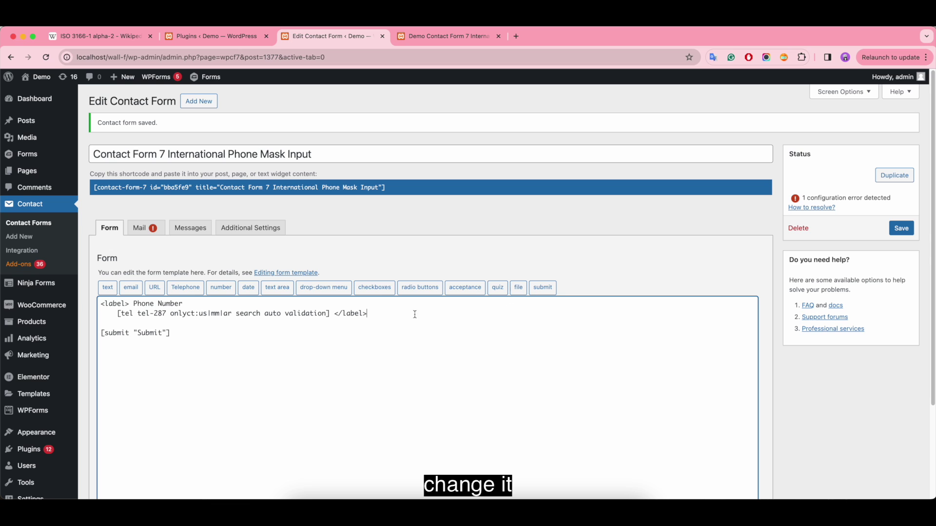
left_click(901, 228)
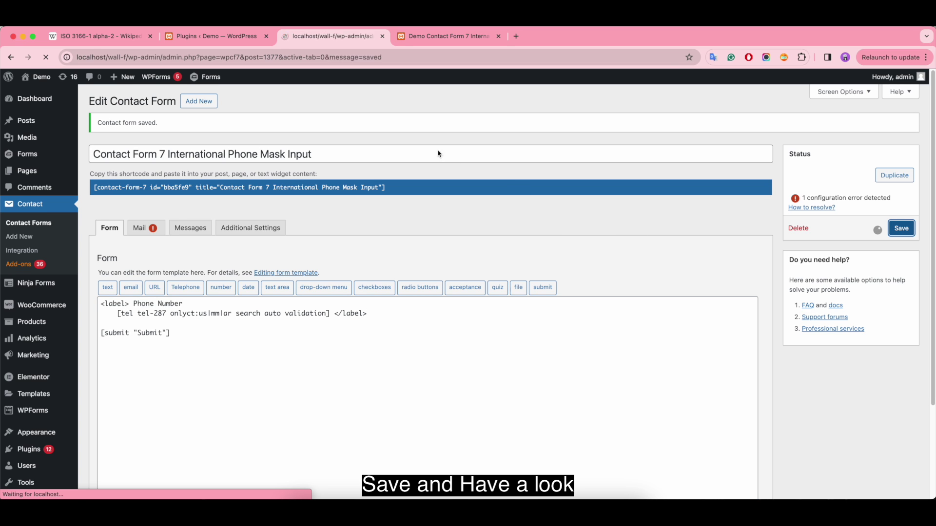
Reload the live page and pick Argentina, Myanmar and United States from the three-country phone list.
left_click(441, 38)
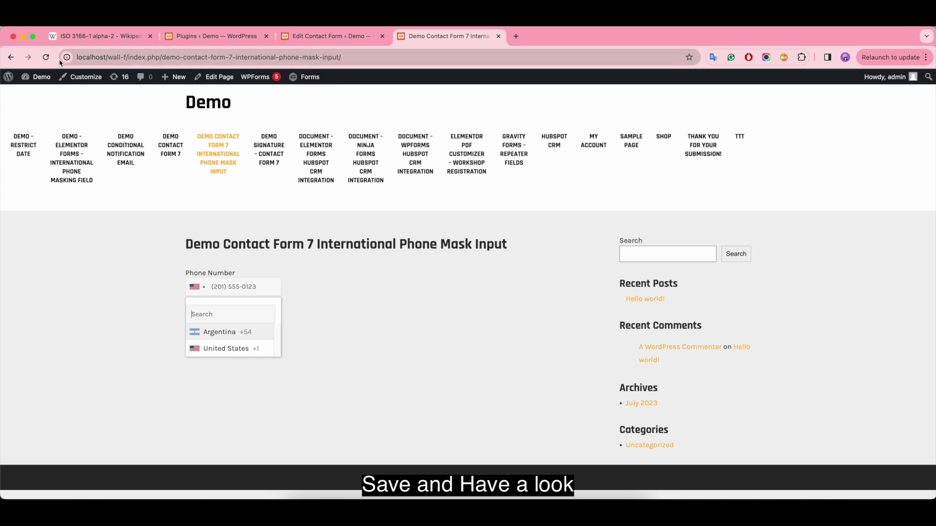
left_click(46, 57)
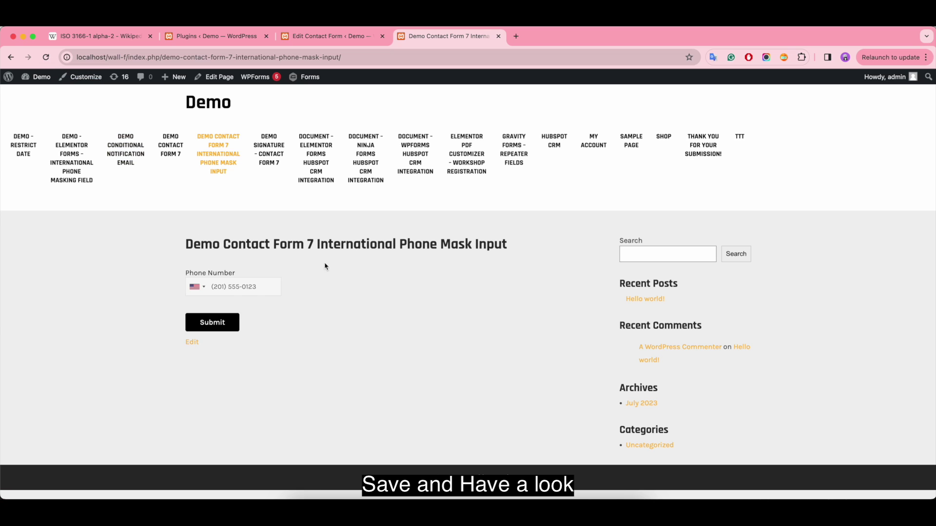
left_click(199, 288)
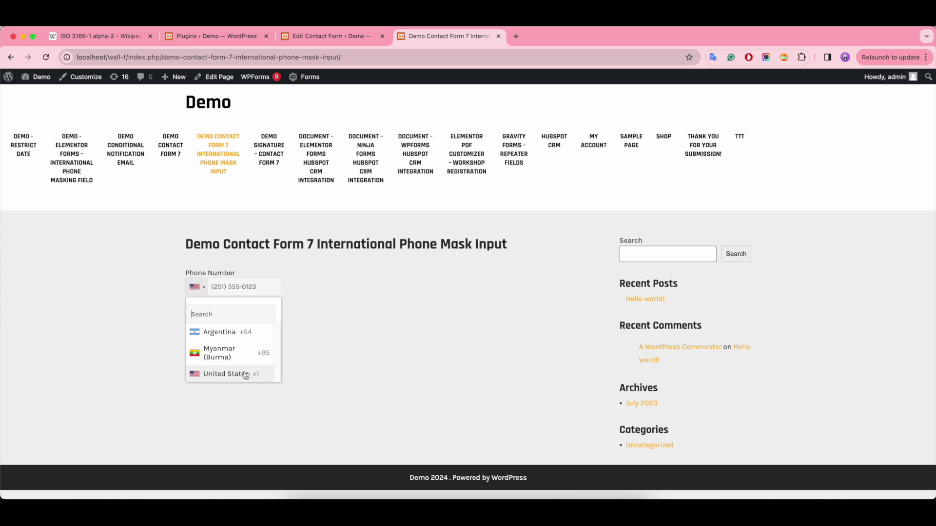
left_click(219, 332)
left_click(197, 286)
left_click(219, 353)
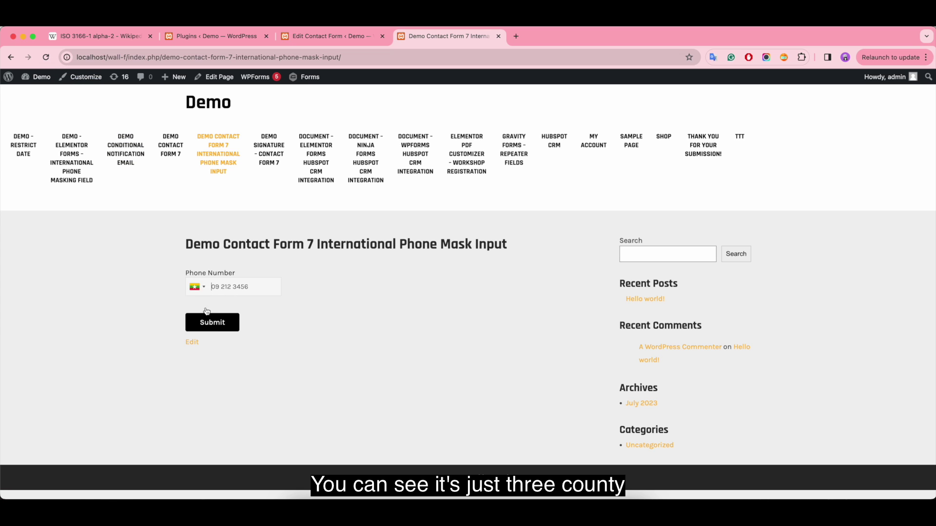
left_click(197, 286)
left_click(224, 374)
left_click(200, 289)
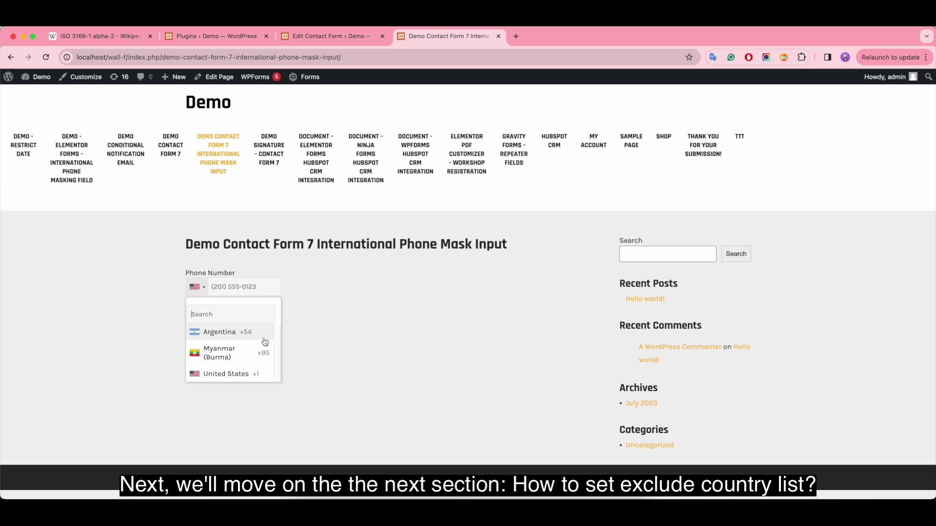
Replace the phone tag with tel-71 using Exclude Countries mm, and save the form.
left_click(312, 37)
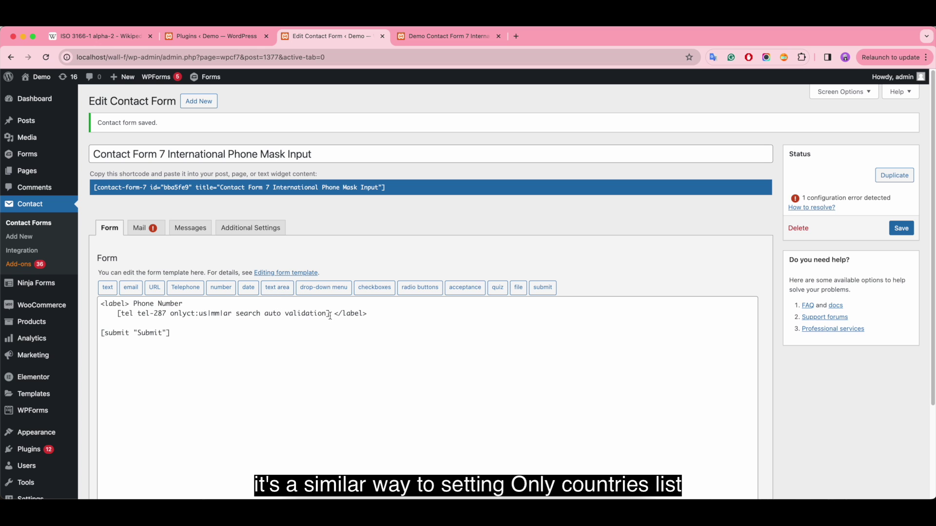
left_click_drag(330, 314, 119, 314)
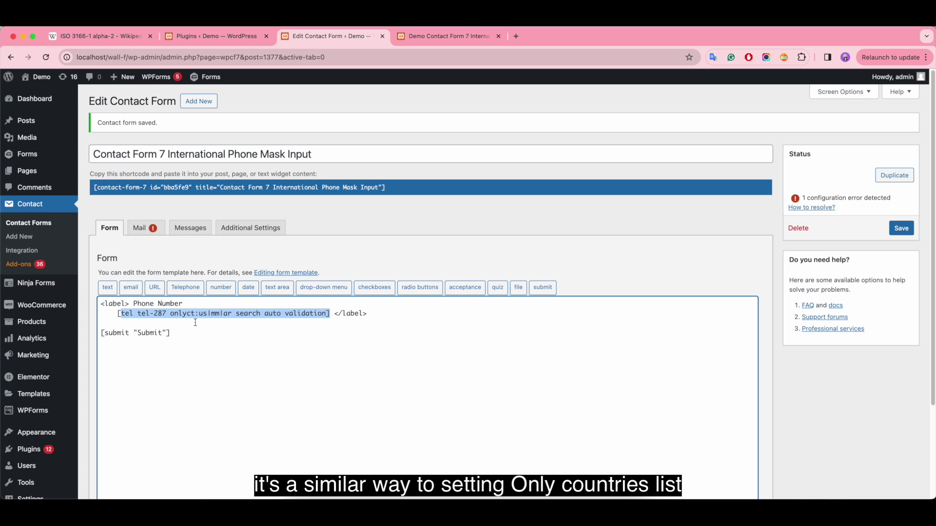
key("BackSpace")
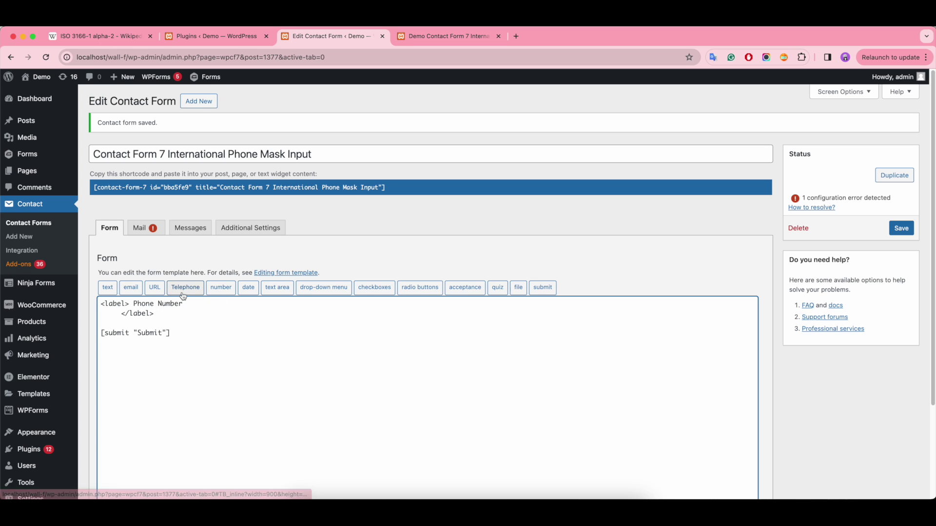
left_click(184, 288)
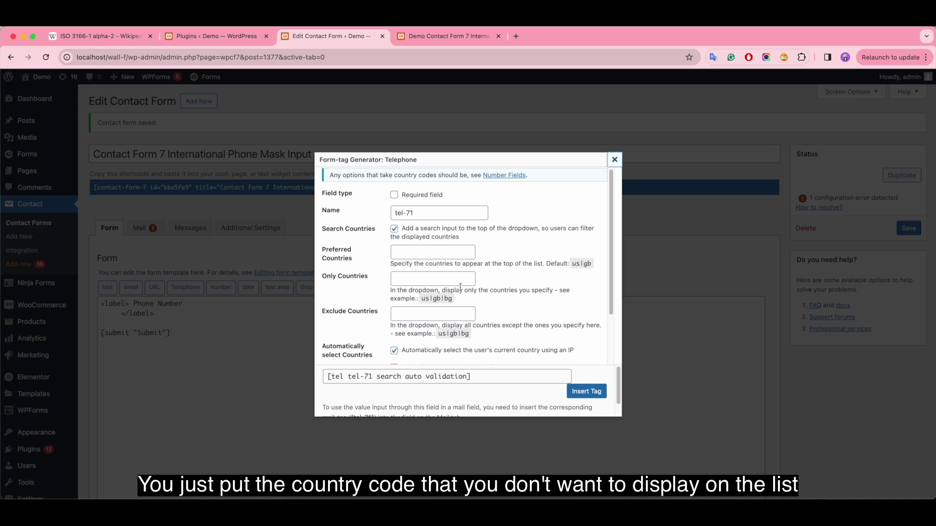
left_click(408, 316)
type("mm")
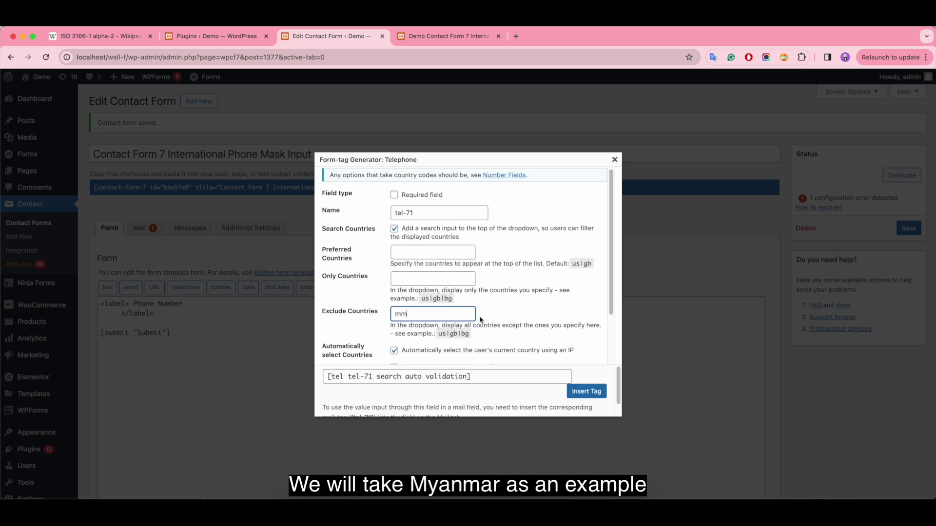
left_click(587, 391)
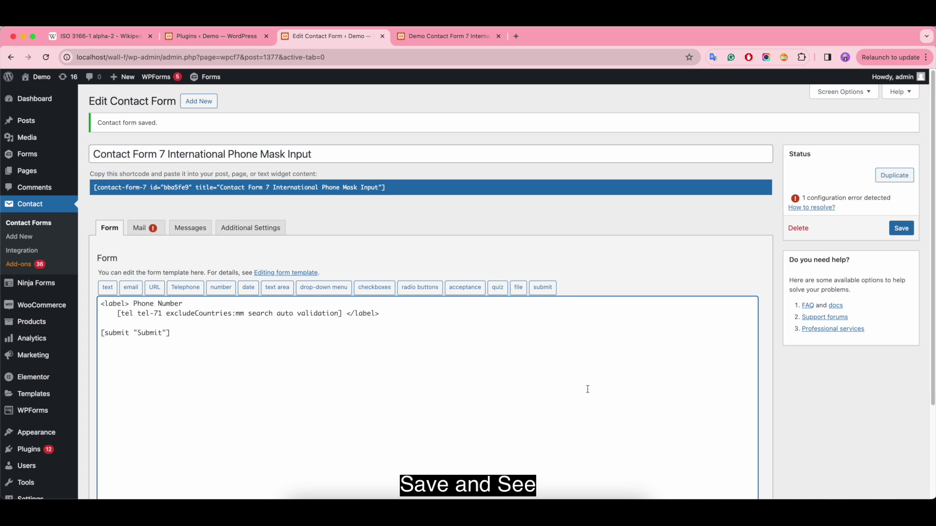
left_click(905, 228)
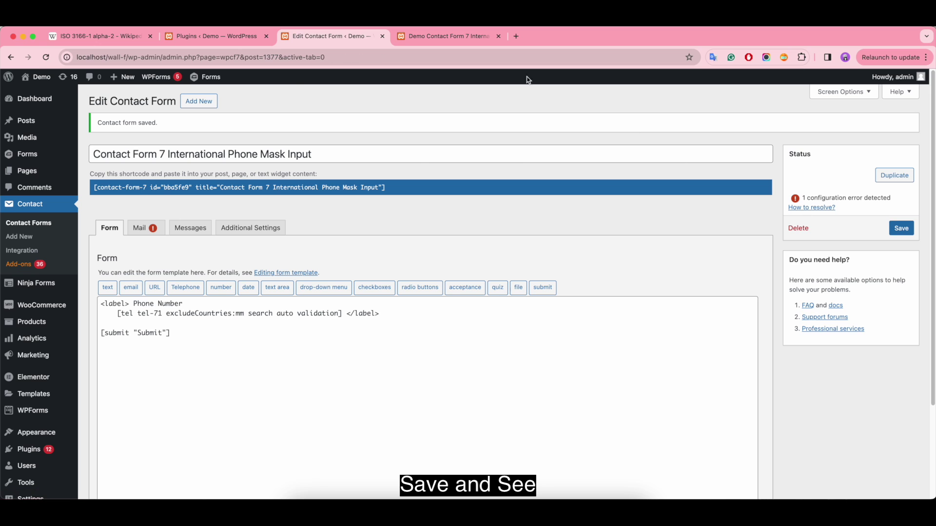
Reload the live page and search the phone country list for 'myan' and 'yanma', finding no Myanmar.
left_click(443, 36)
left_click(46, 57)
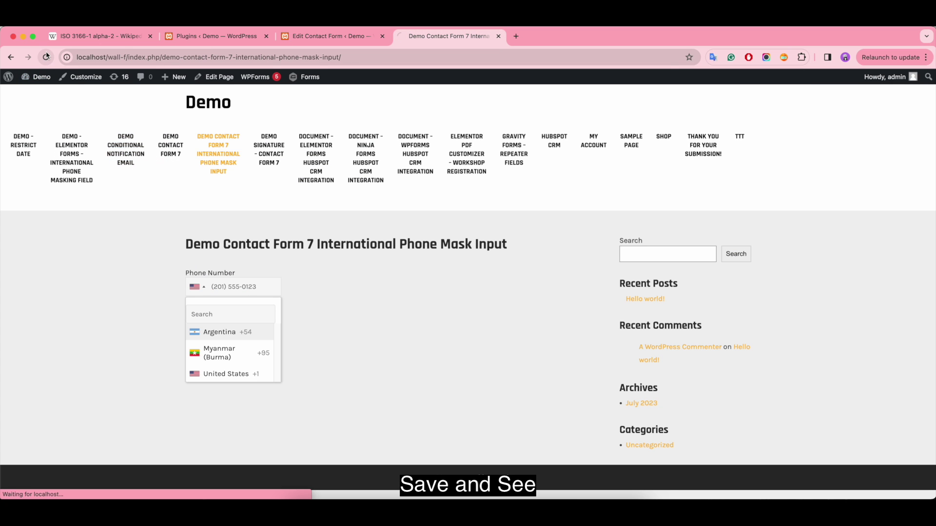
left_click(198, 287)
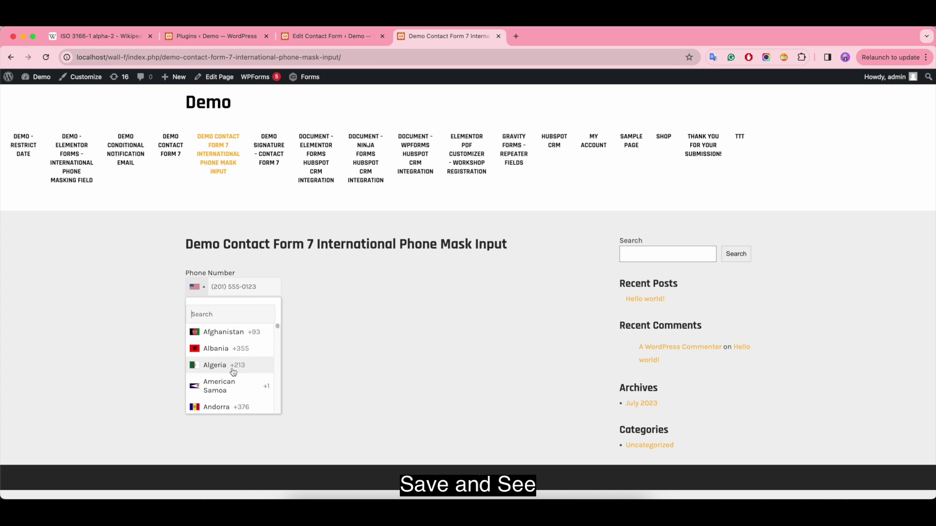
type("myan")
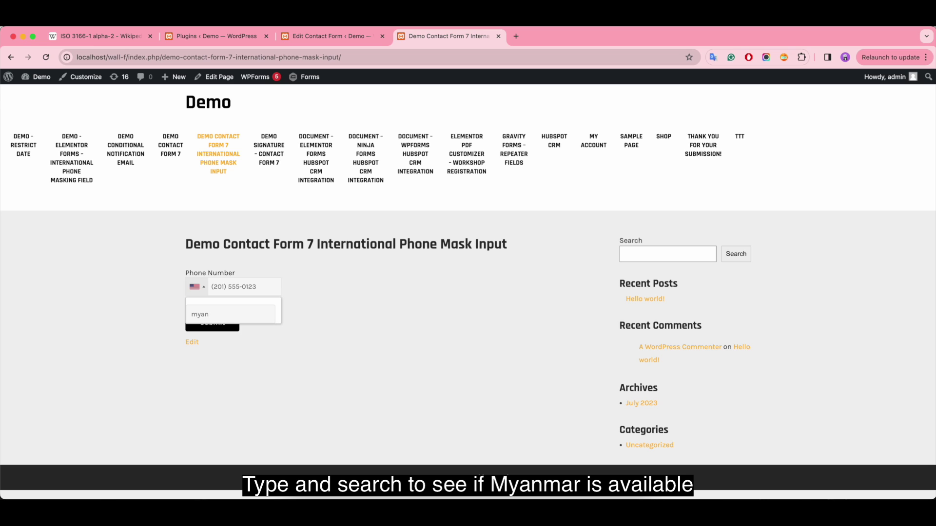
key("BackSpace")
key("BackSpace")
key("BackSpace")
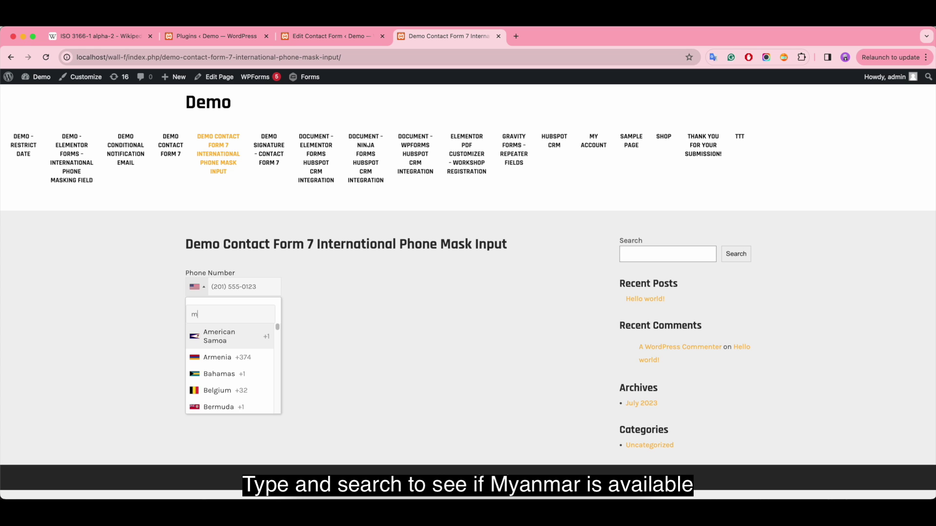
type("yanma")
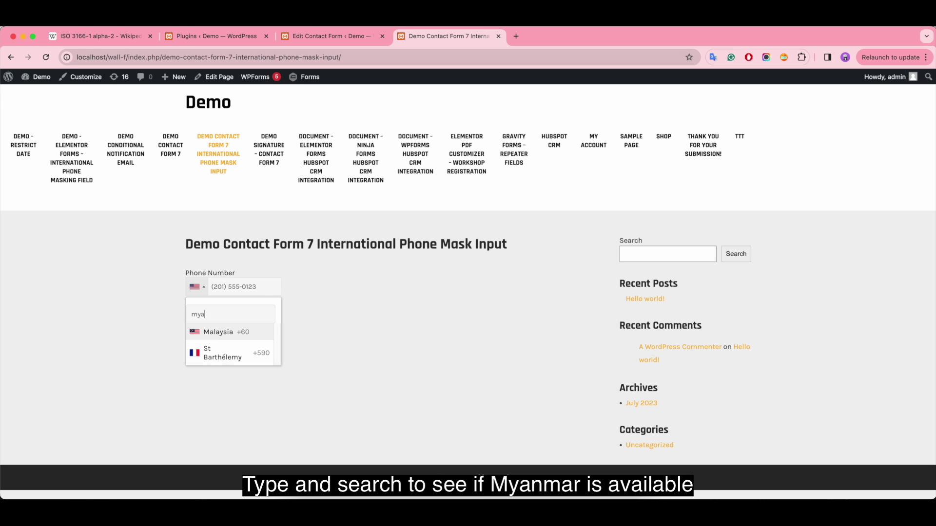
key("BackSpace")
key("BackSpace")
key("BackSpace")
key("BackSpace")
key("BackSpace")
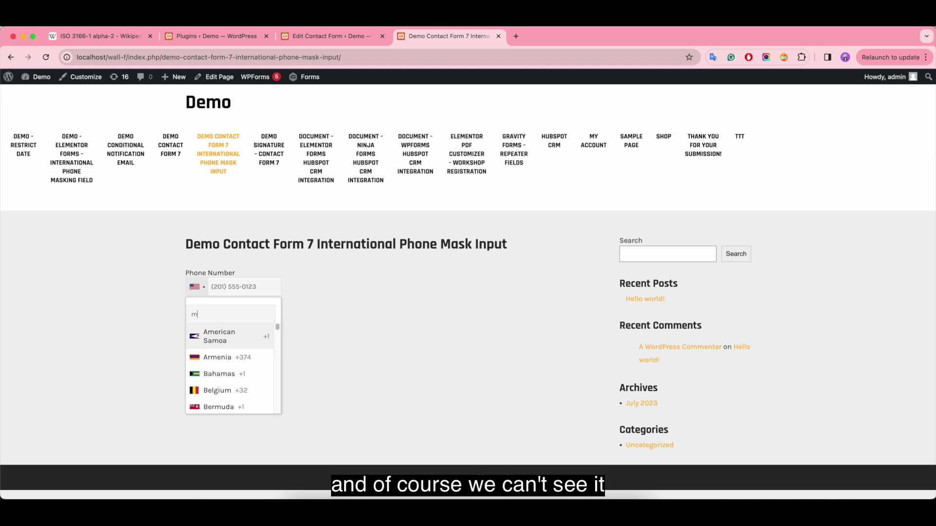
type("y")
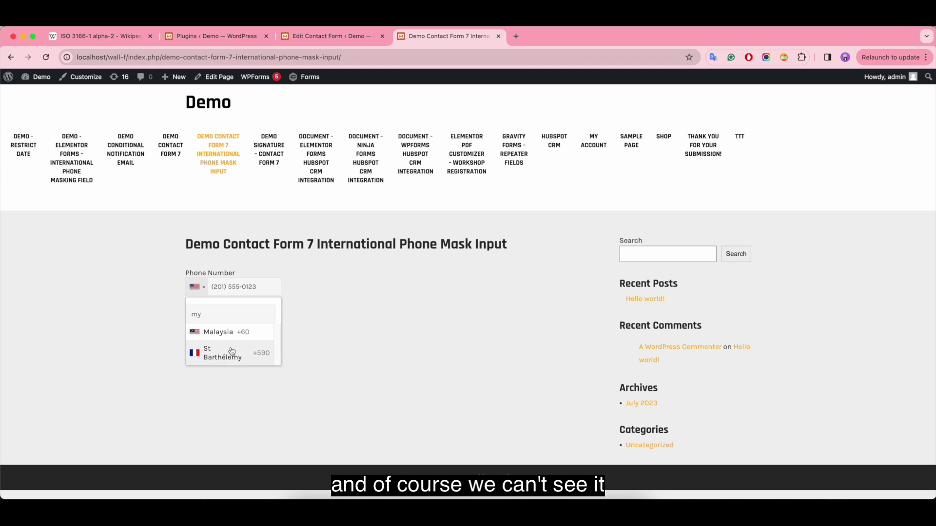
key("BackSpace")
key("BackSpace")
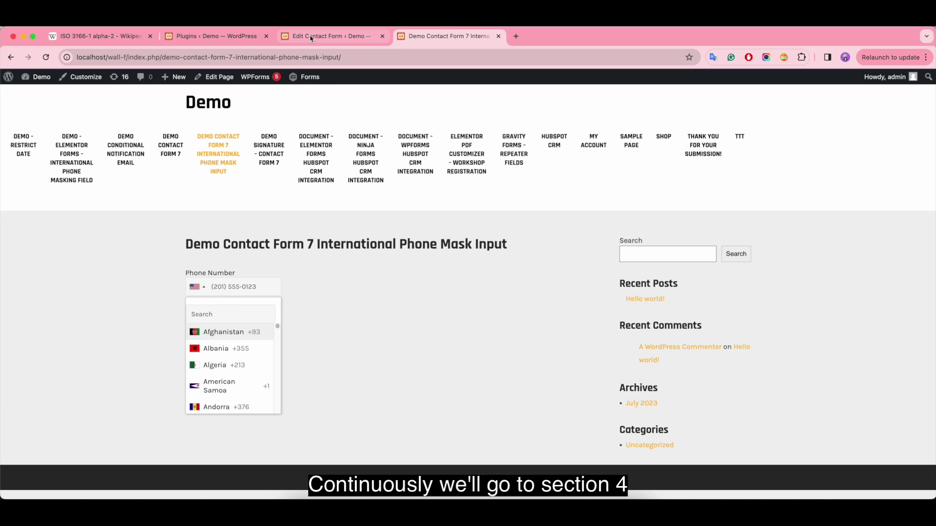
Delete the current phone tag and start a new Telephone tag.
left_click(312, 37)
left_click_drag(343, 314, 118, 314)
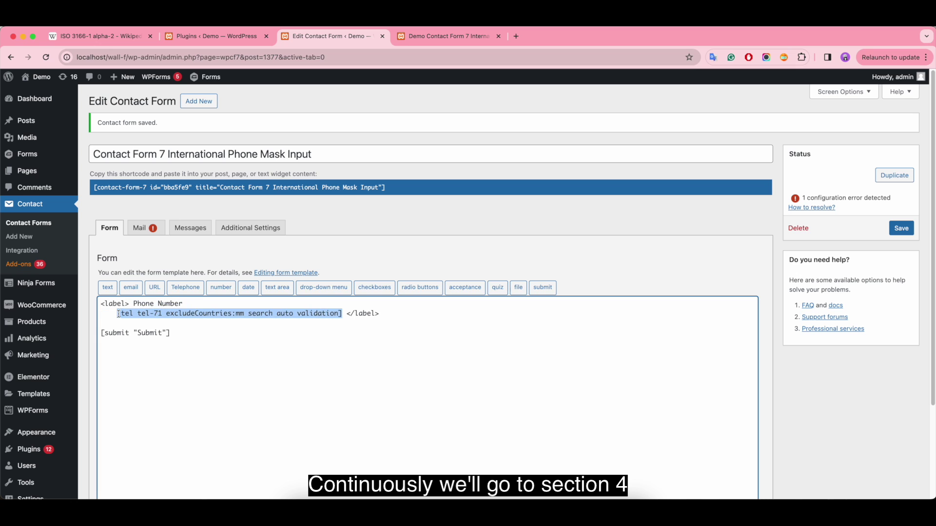
key("BackSpace")
left_click(188, 287)
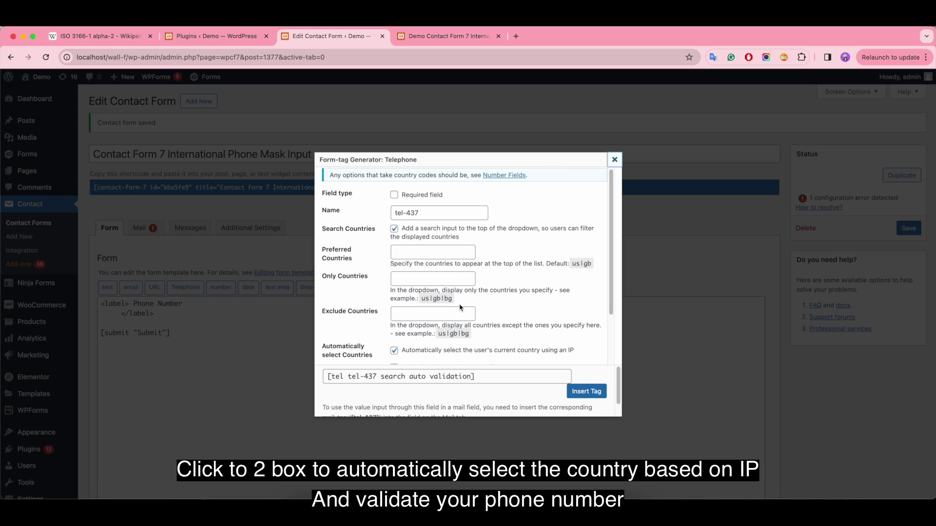
scroll(472, 308, "down", 1)
scroll(472, 308, "down", 3)
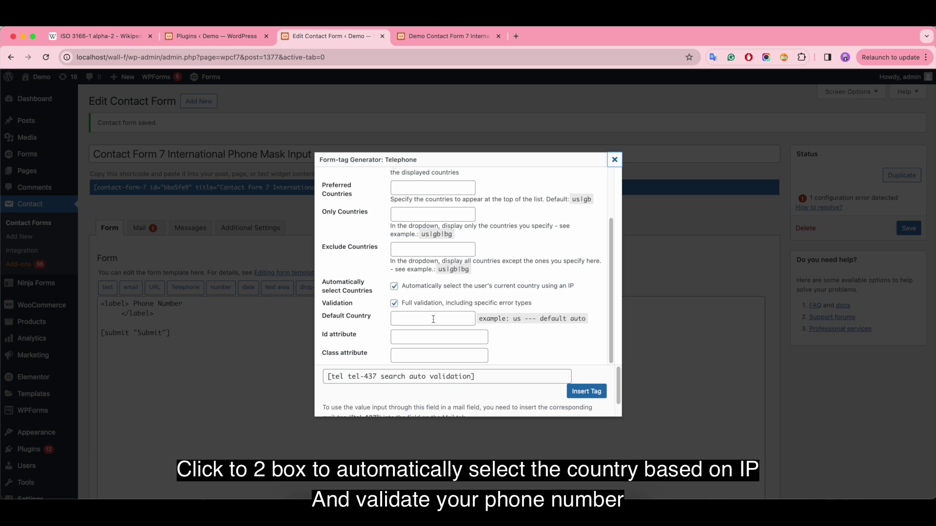
Turn off automatic country selection, set Default Country to mm, insert tel-437 and save.
left_click(394, 286)
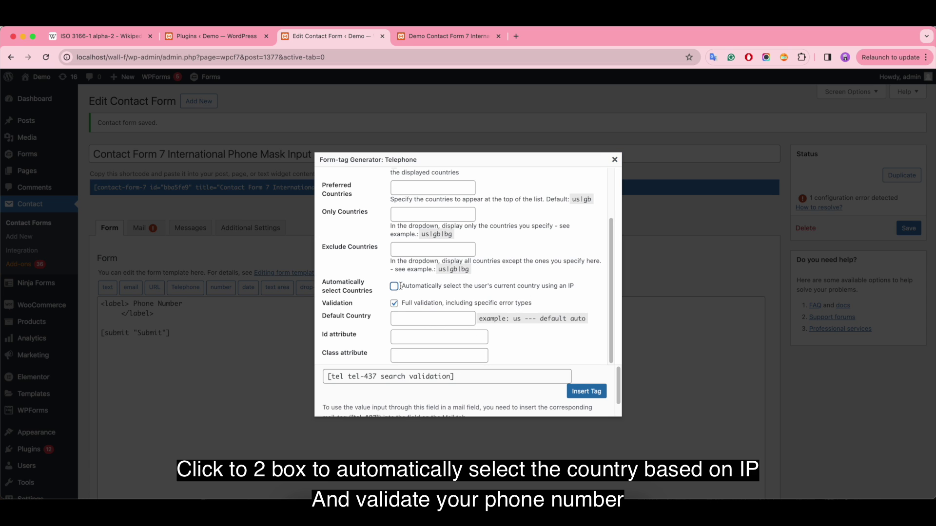
left_click(395, 287)
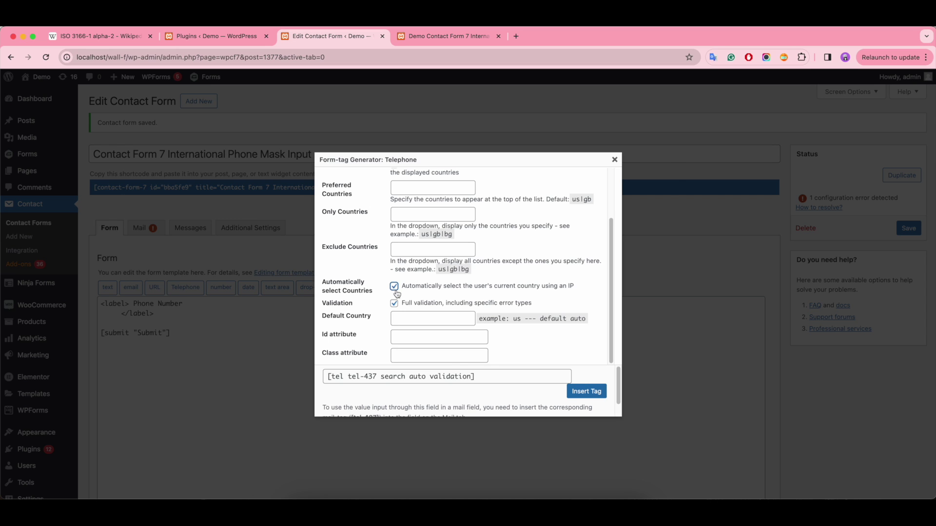
left_click(439, 323)
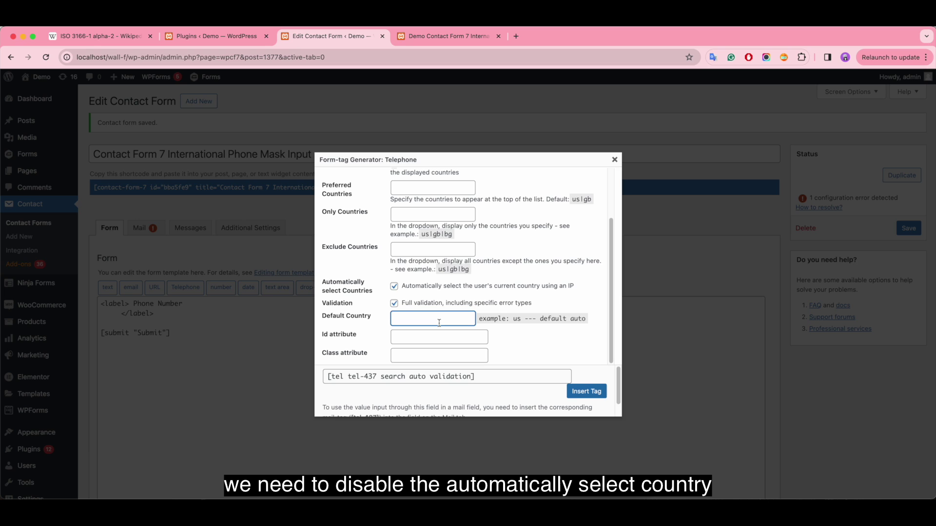
left_click(395, 287)
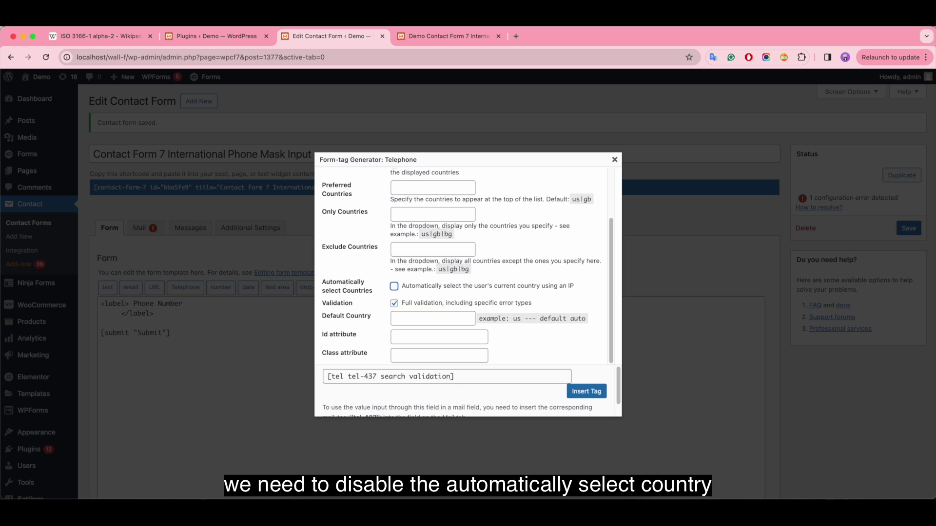
left_click(401, 317)
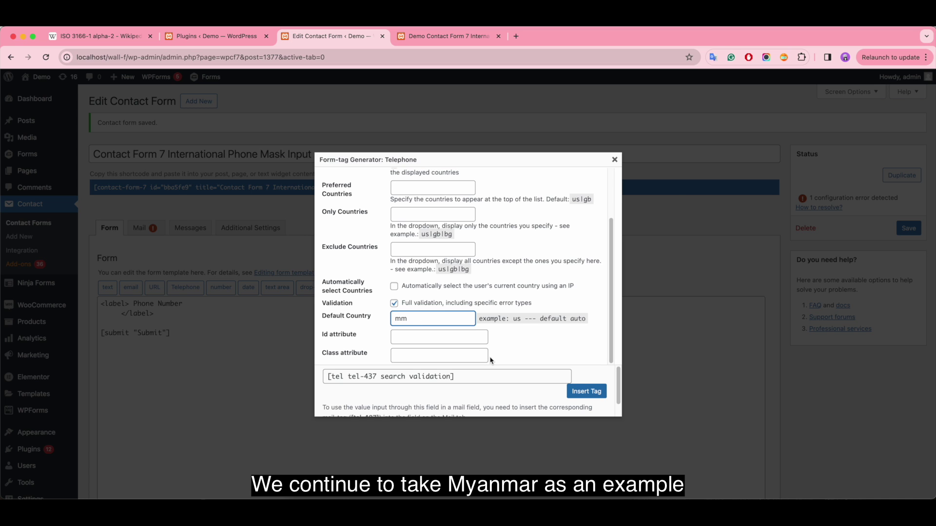
left_click(586, 391)
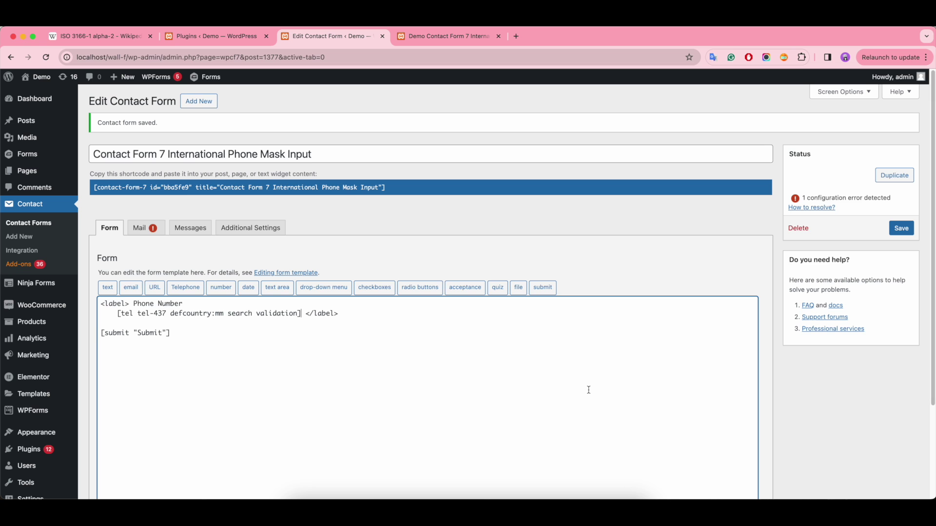
left_click(901, 229)
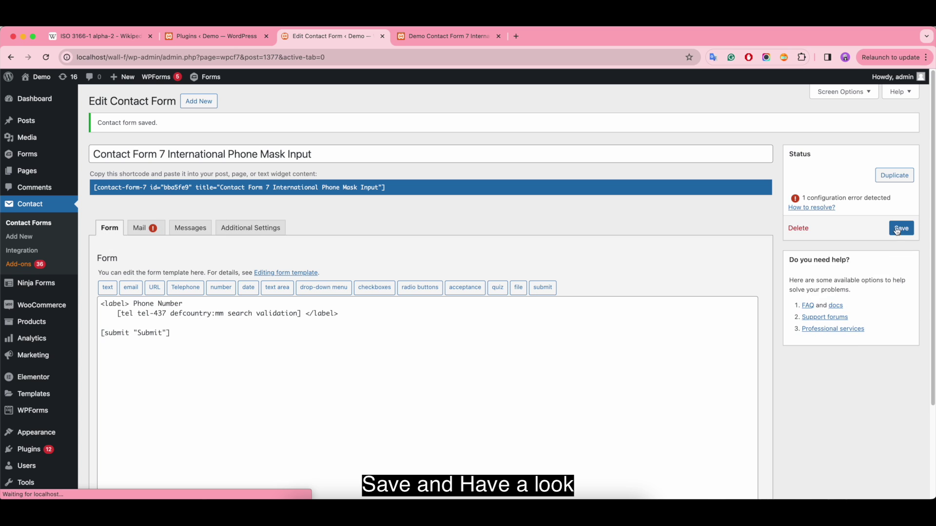
Reload the live page and search 'mya' in the phone list, now defaulting to Myanmar (Burma).
left_click(450, 38)
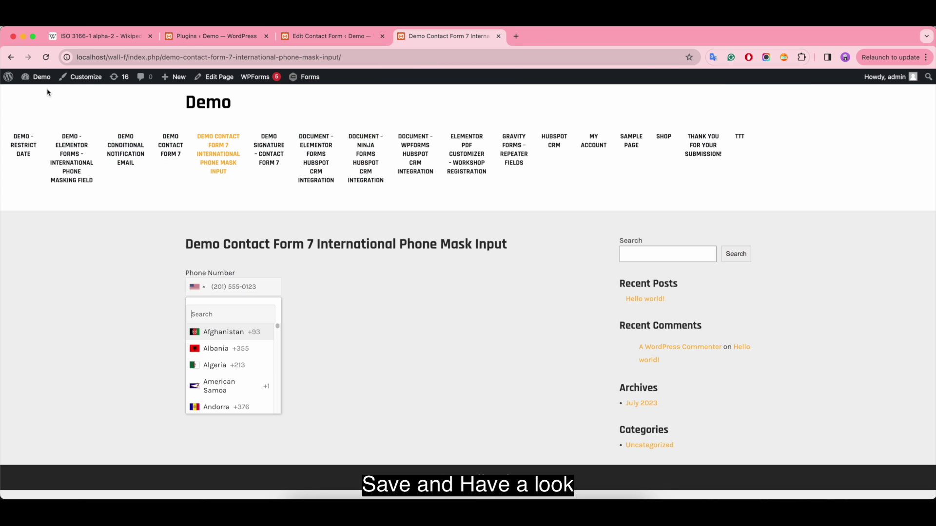
left_click(46, 57)
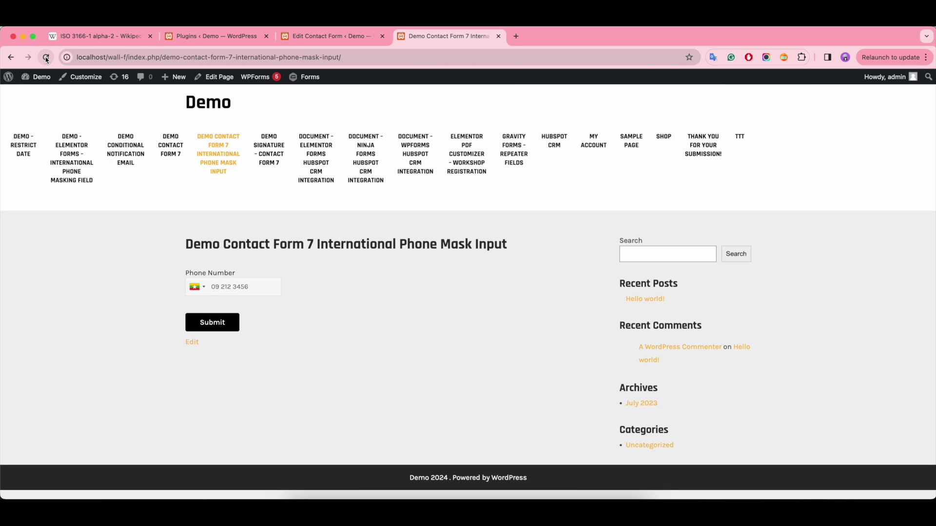
left_click(193, 287)
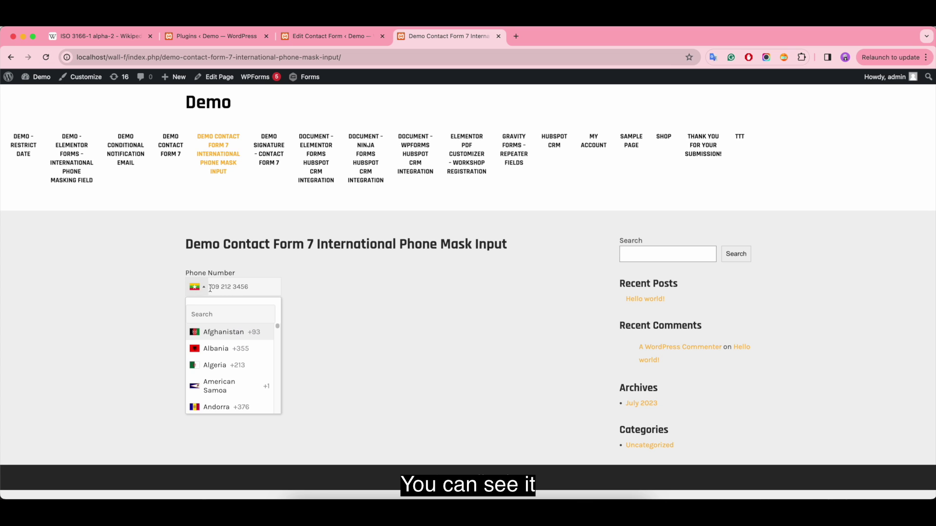
type("mya")
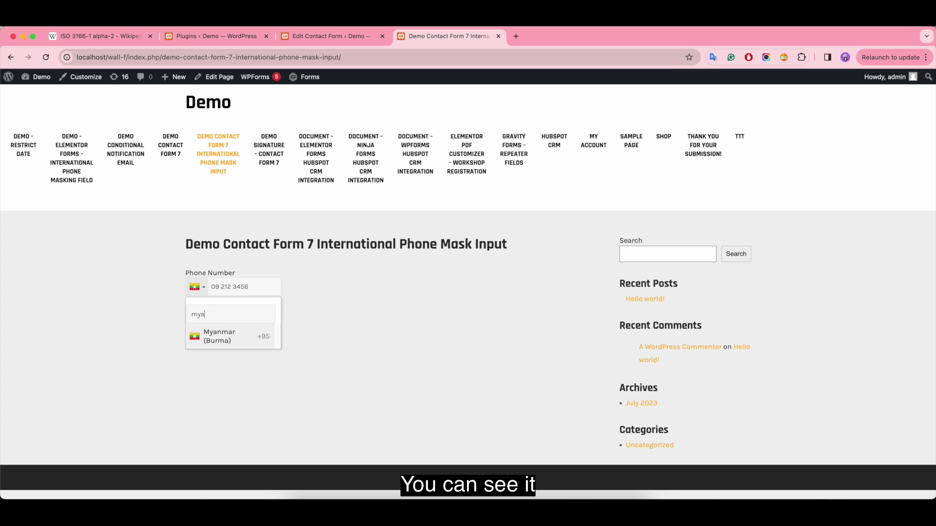